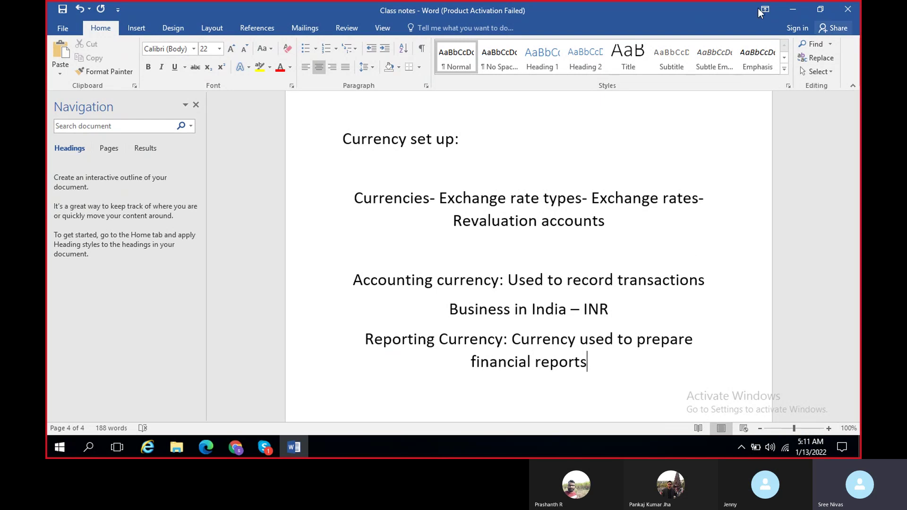
- Left-align the Reporting Currency definition paragraph in the class notes
scroll(636, 228, "down", 3)
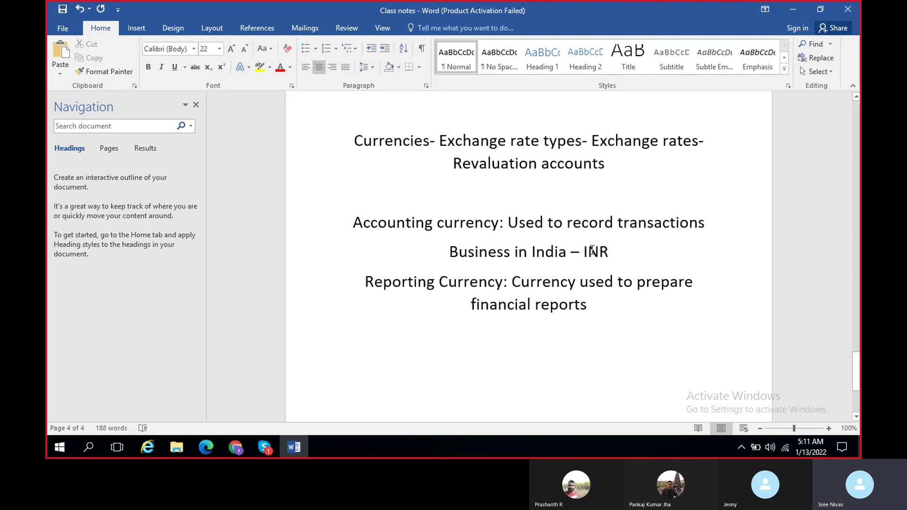
scroll(591, 249, "down", 1)
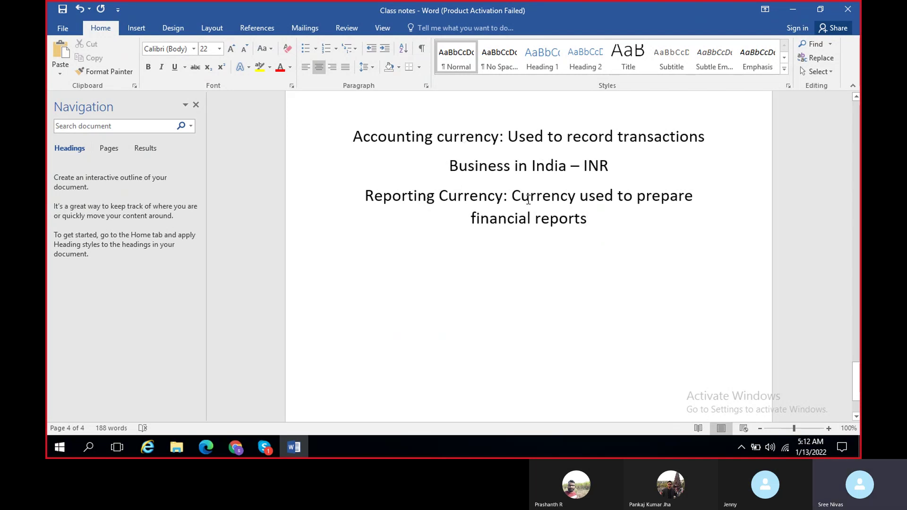
left_click(365, 195)
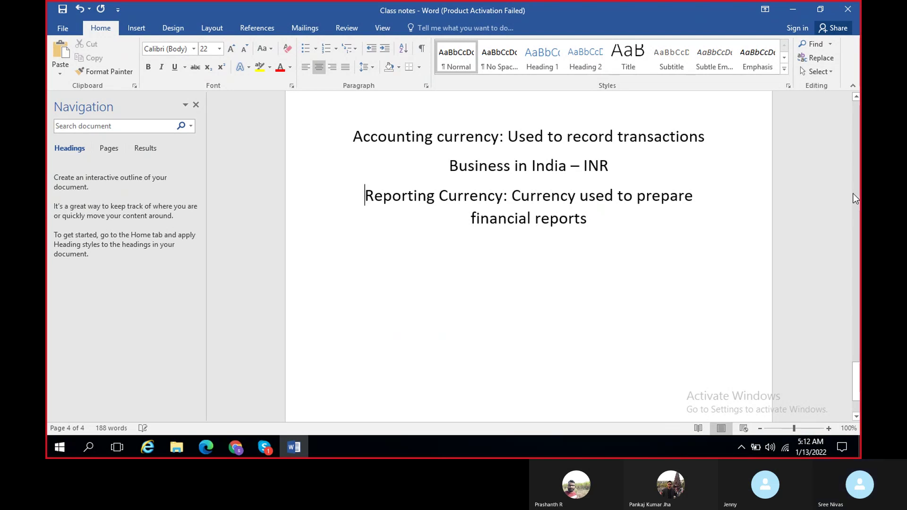
key("ctrl+l")
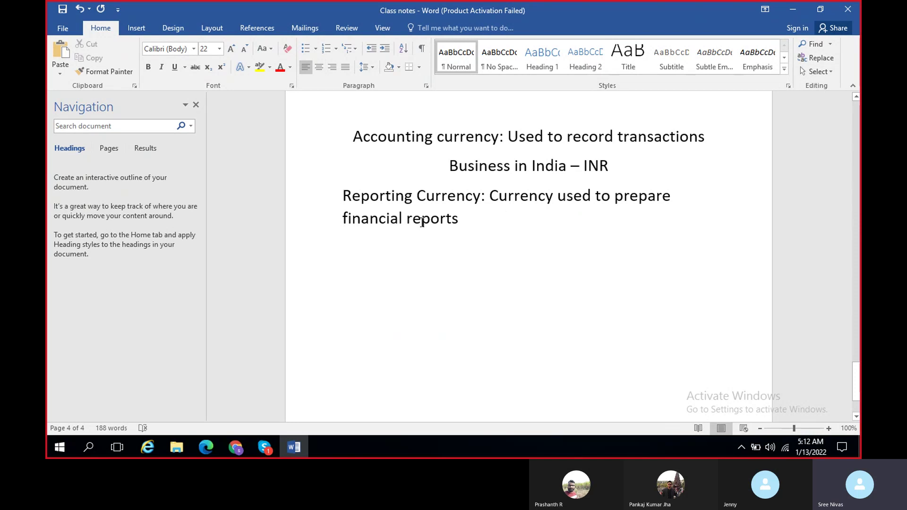
- Below the Reporting Currency definition, leave a blank line and add the label "Transaction currency:"
left_click(471, 220)
key("Return")
key("Return")
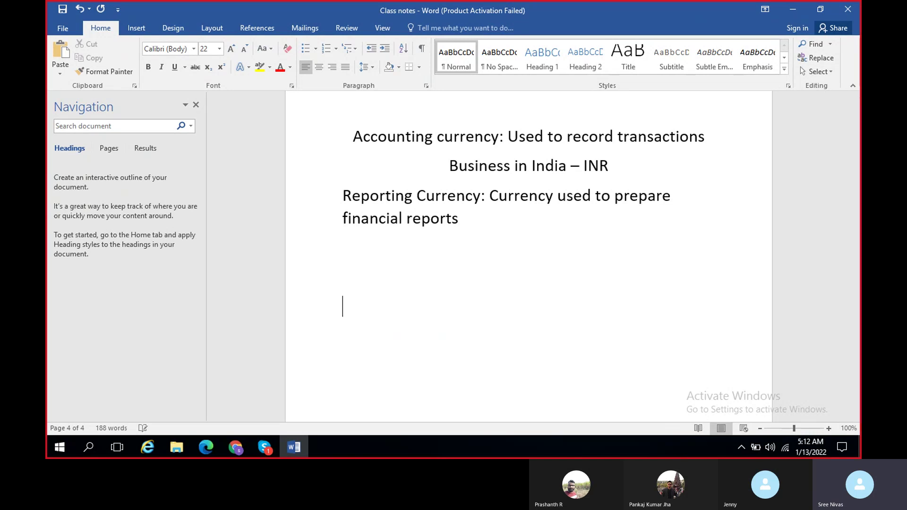
key("BackSpace")
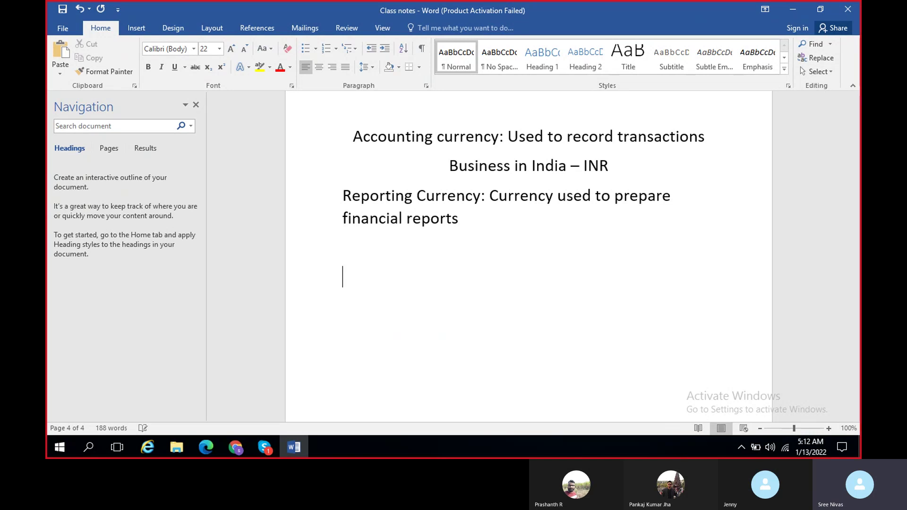
type("Transac")
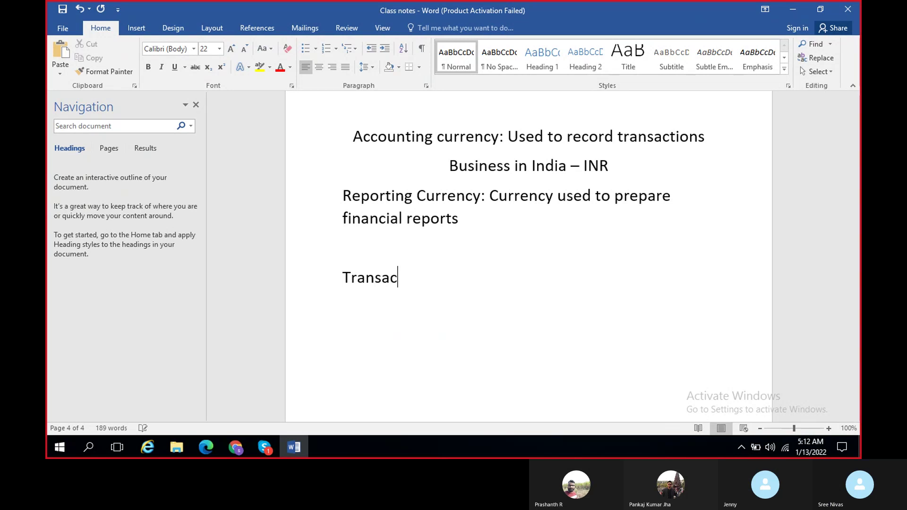
type("tion currency:")
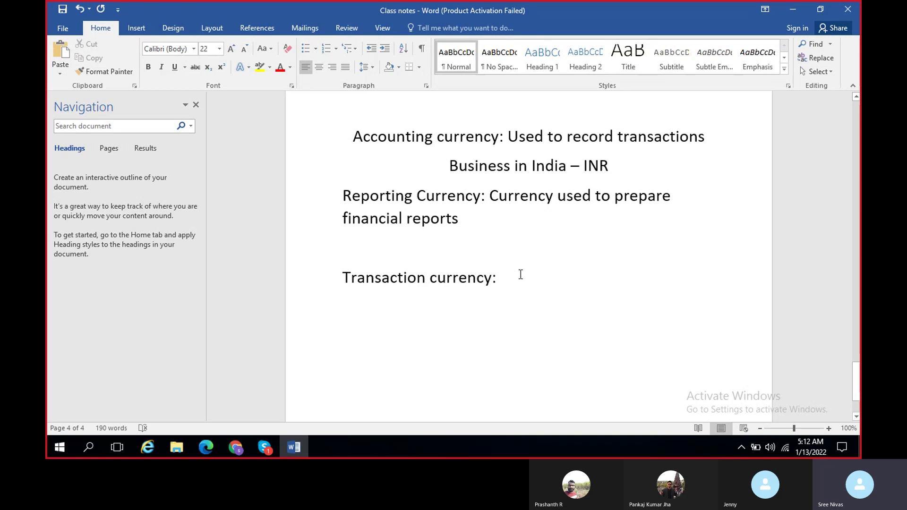
type("AUD")
key("BackSpace")
key("BackSpace")
key("BackSpace")
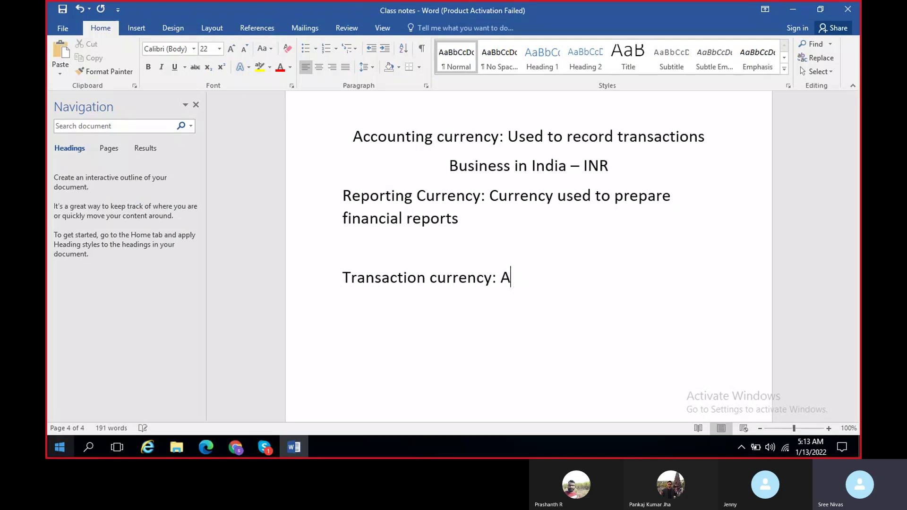
key("BackSpace")
- Define the transaction currency as "Currency used to record specific transactions." and start a new line below it
type("Currency t")
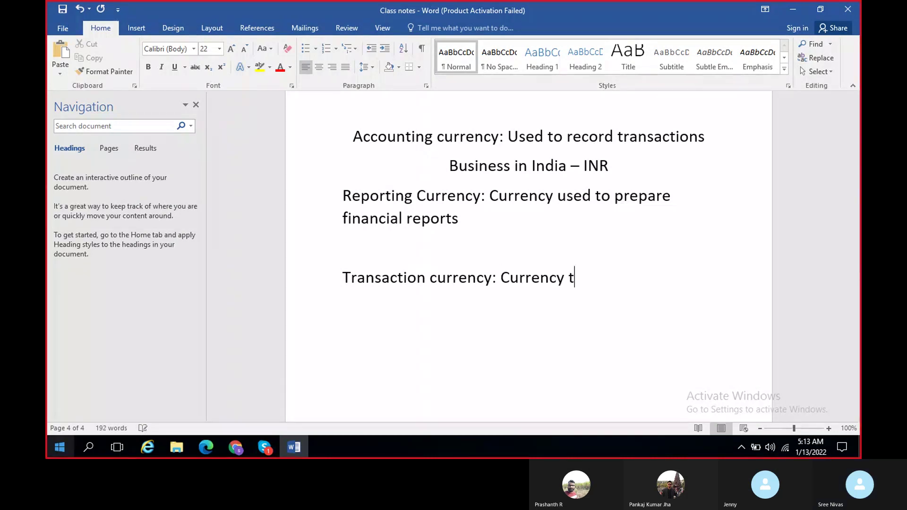
key("BackSpace")
type("used to record ")
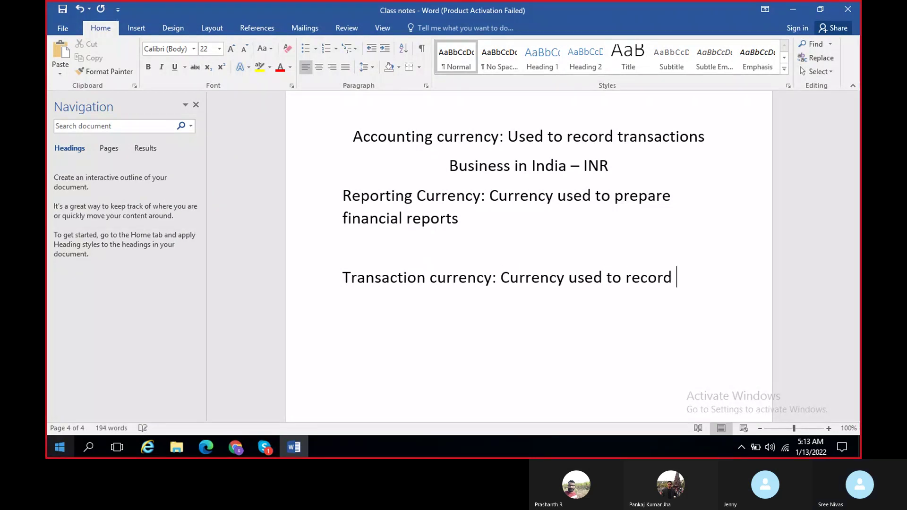
type("specific ")
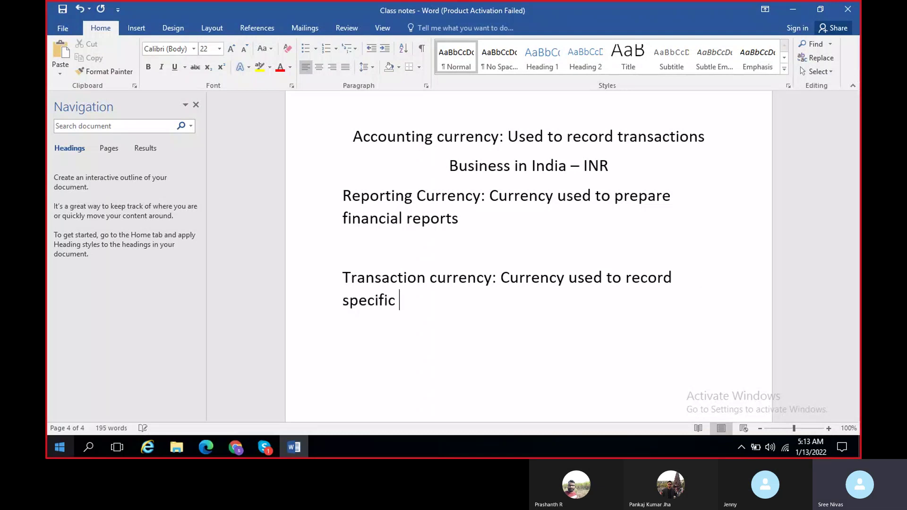
type("tran")
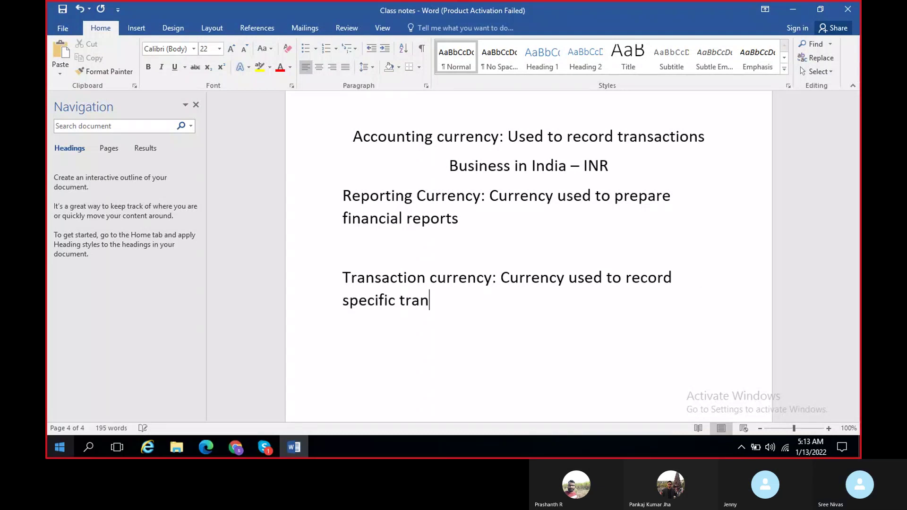
type("sactions.")
key("Return")
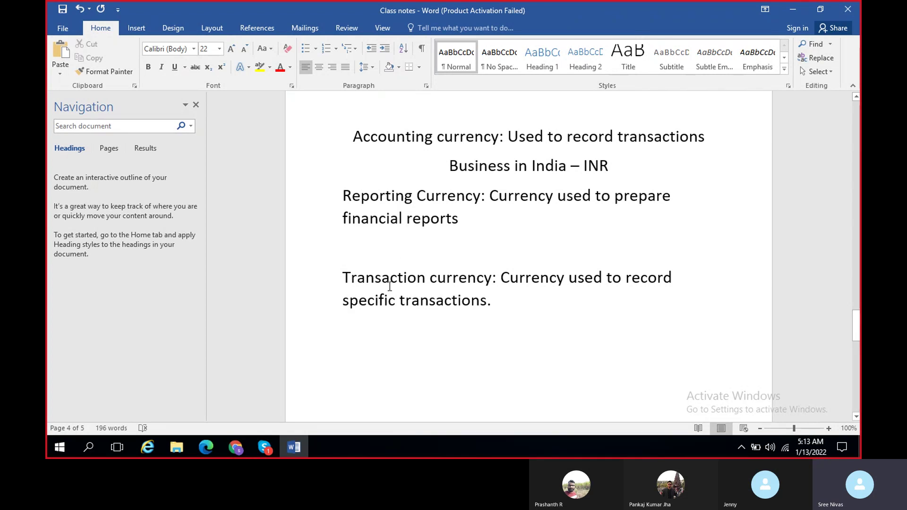
scroll(389, 287, "up", 3)
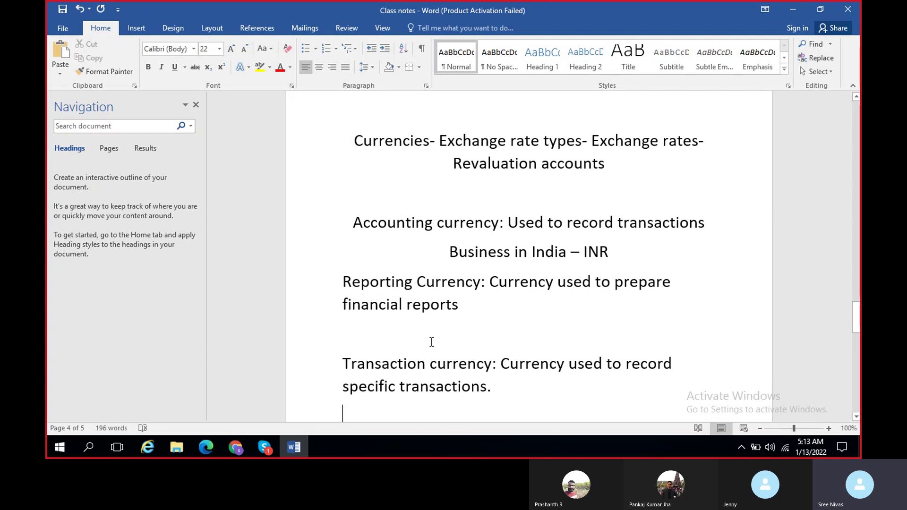
scroll(431, 342, "down", 2)
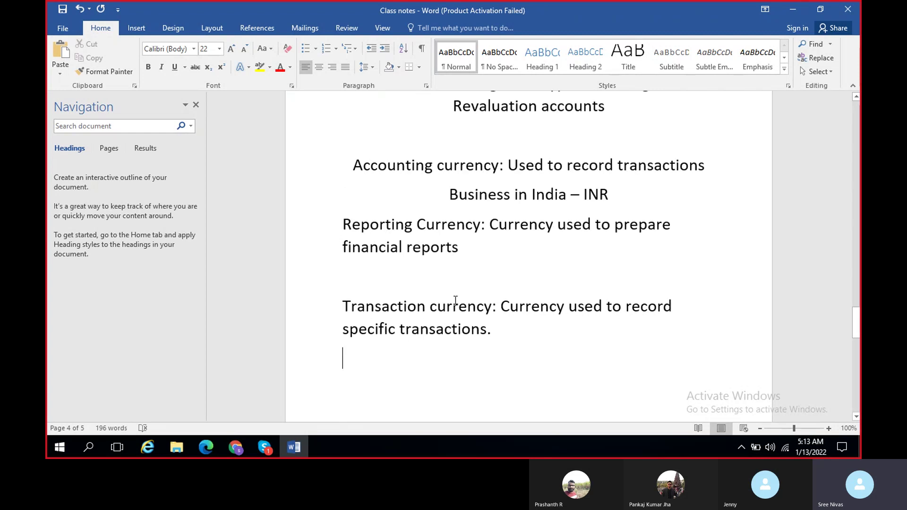
scroll(452, 302, "down", 4)
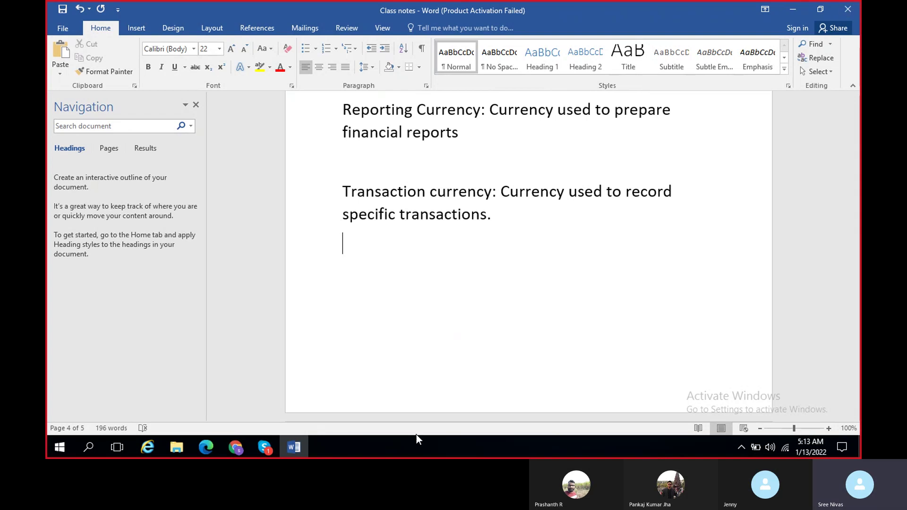
type("Path")
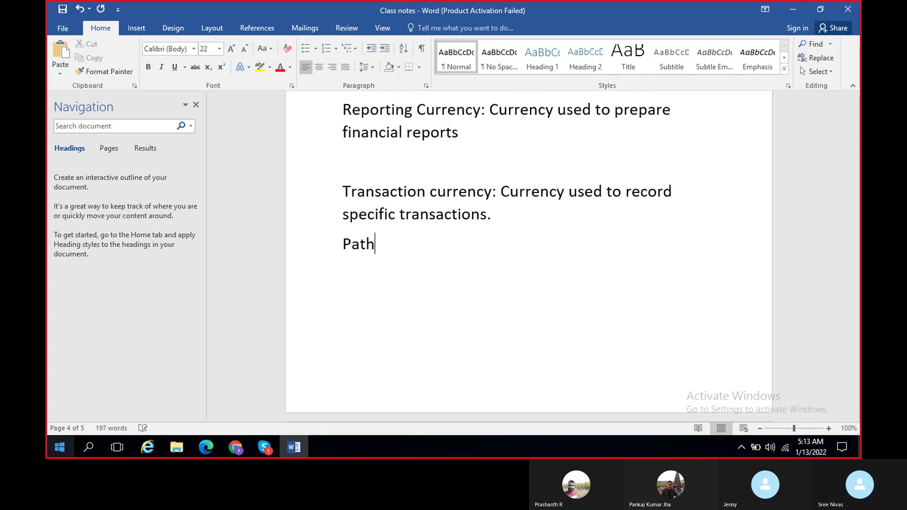
key("BackSpace")
key("BackSpace")
key("BackSpace")
key("BackSpace")
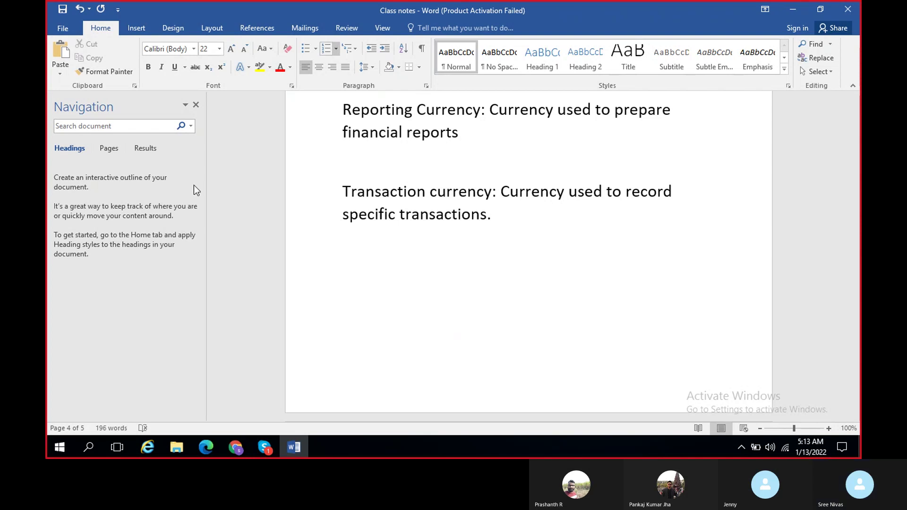
- Switch to Chrome, duplicate the Currencies page in a new tab and close the YouTube, Google search and AX Core Finance tabs
left_click(235, 446)
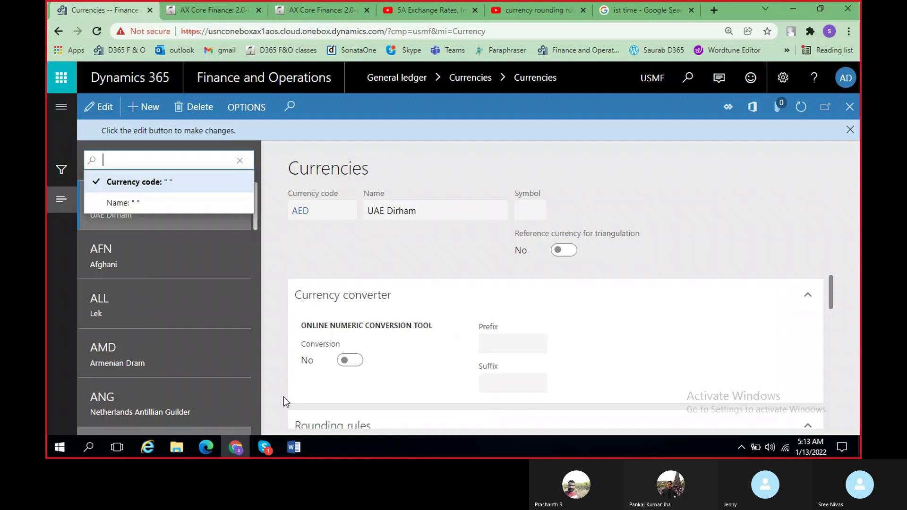
left_click(226, 76)
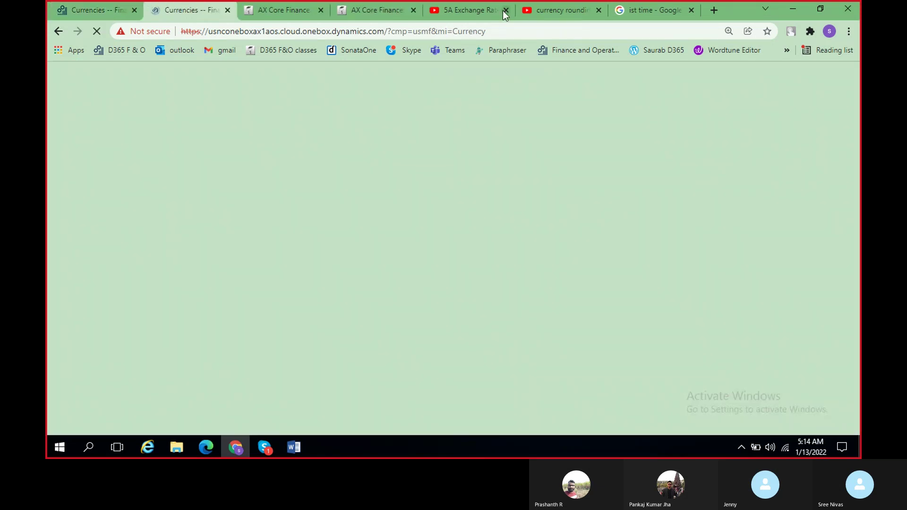
left_click(503, 11)
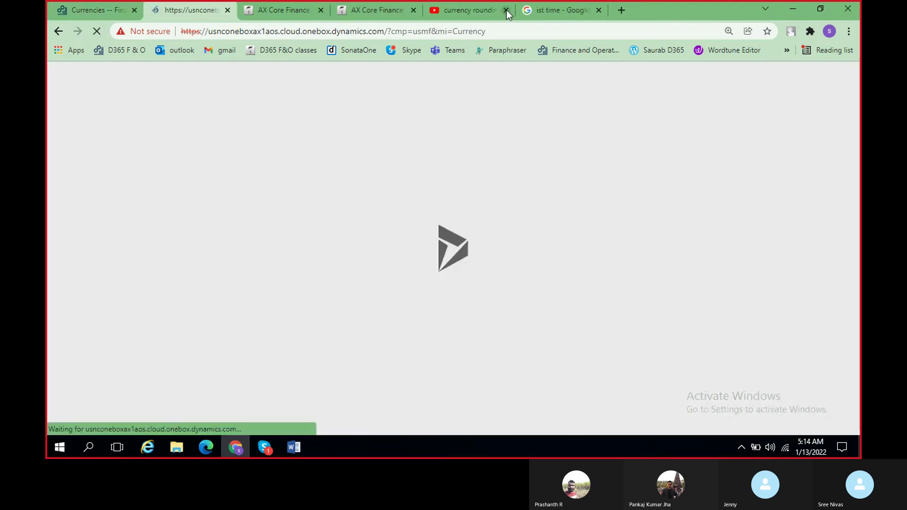
left_click(507, 10)
left_click(506, 10)
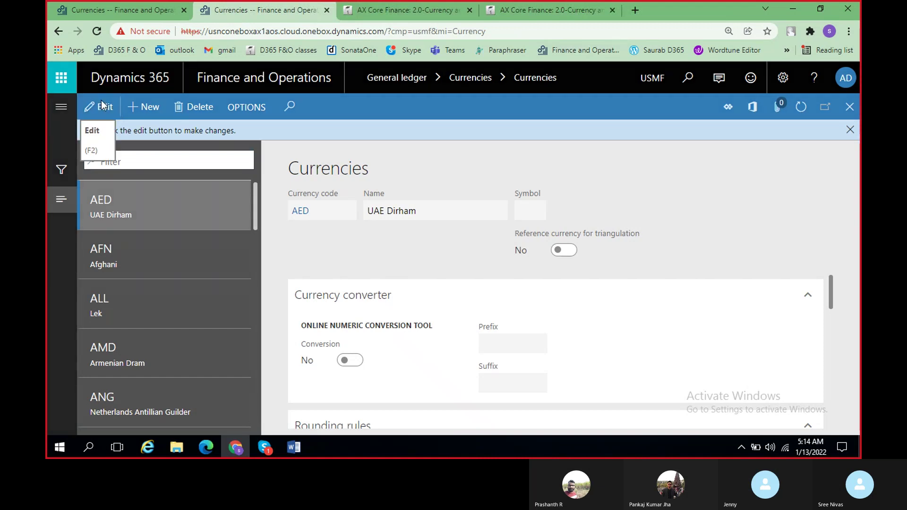
left_click(102, 106)
left_click(470, 10)
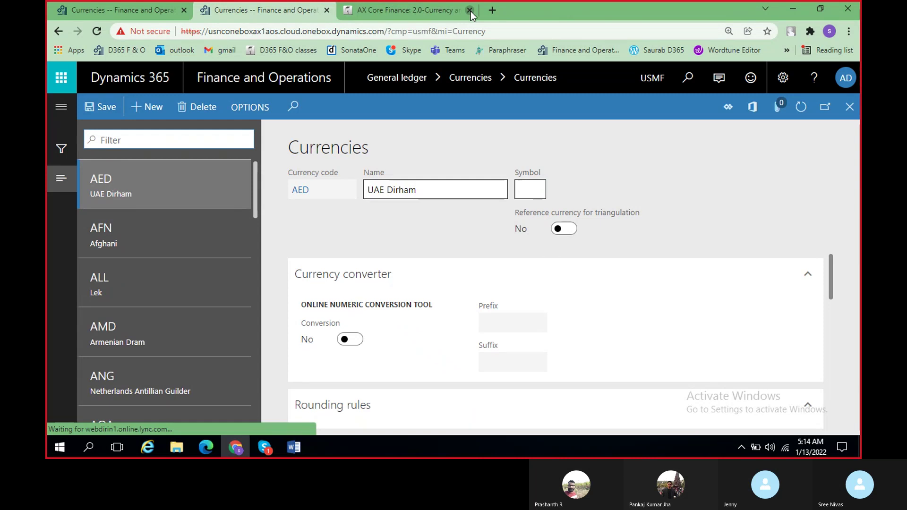
left_click(471, 11)
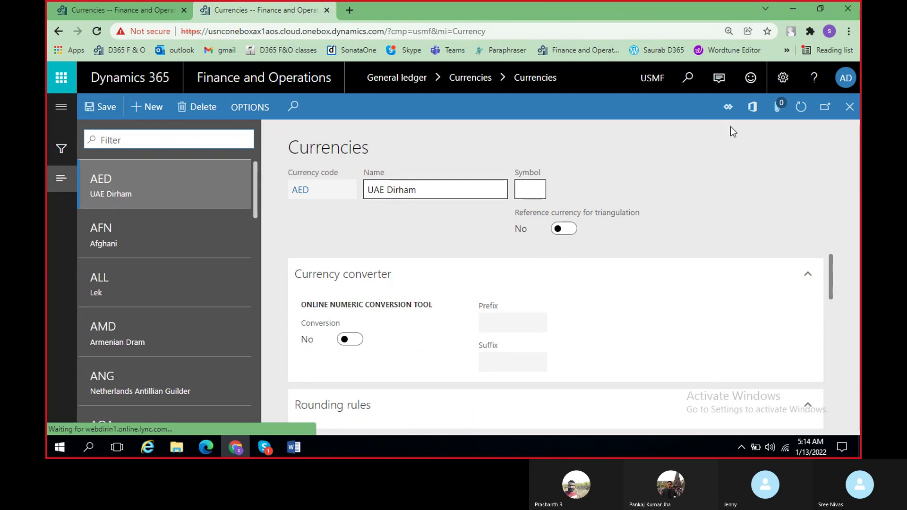
- Go to the Finance and Operations dashboard and switch the company to BTN
left_click(109, 85)
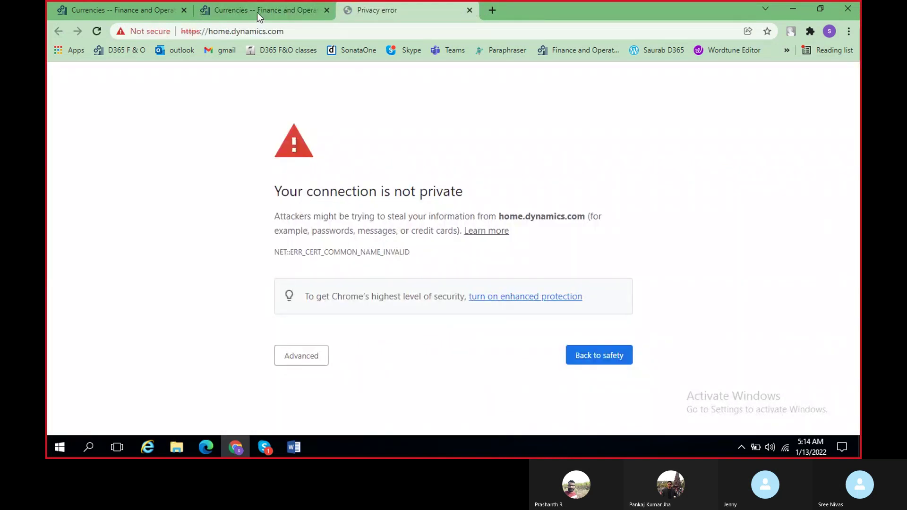
left_click(469, 10)
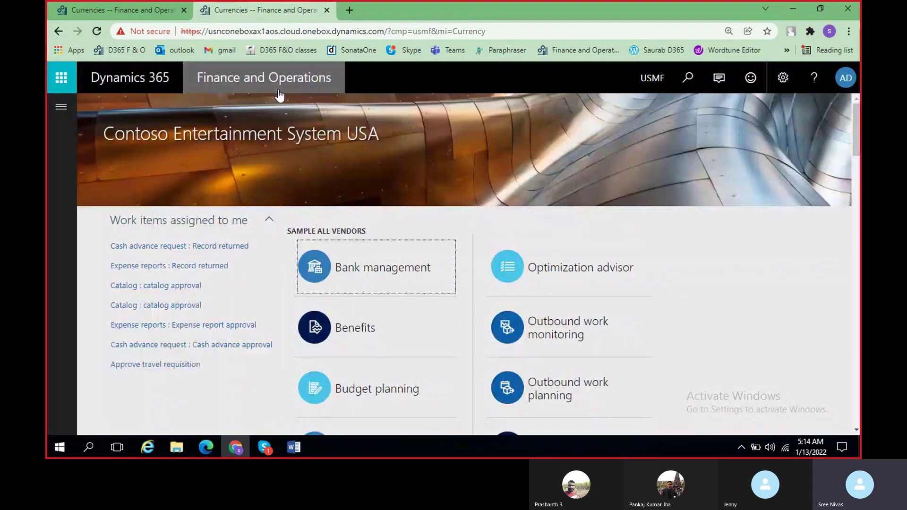
left_click(655, 80)
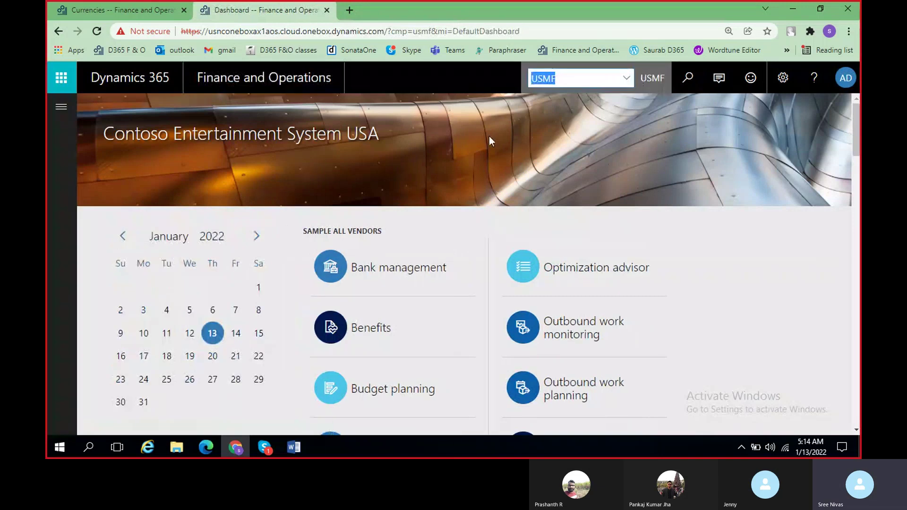
type("BRT")
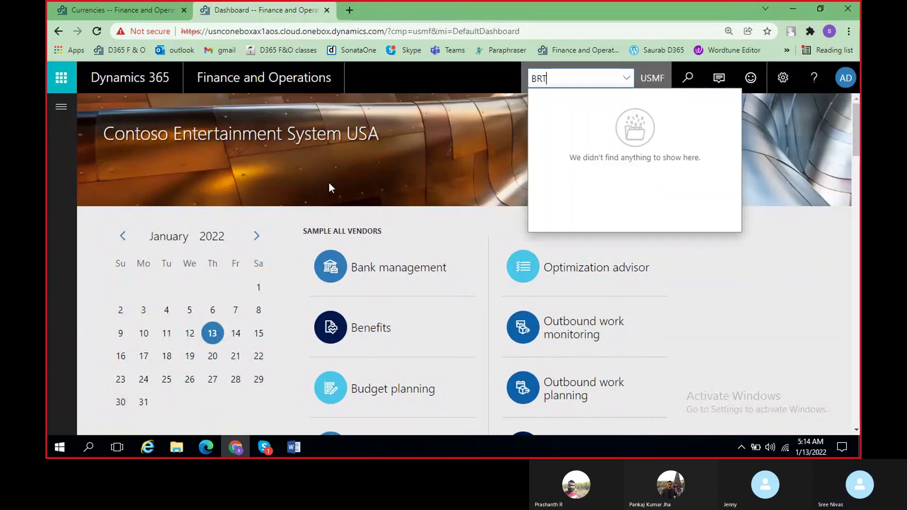
key("BackSpace")
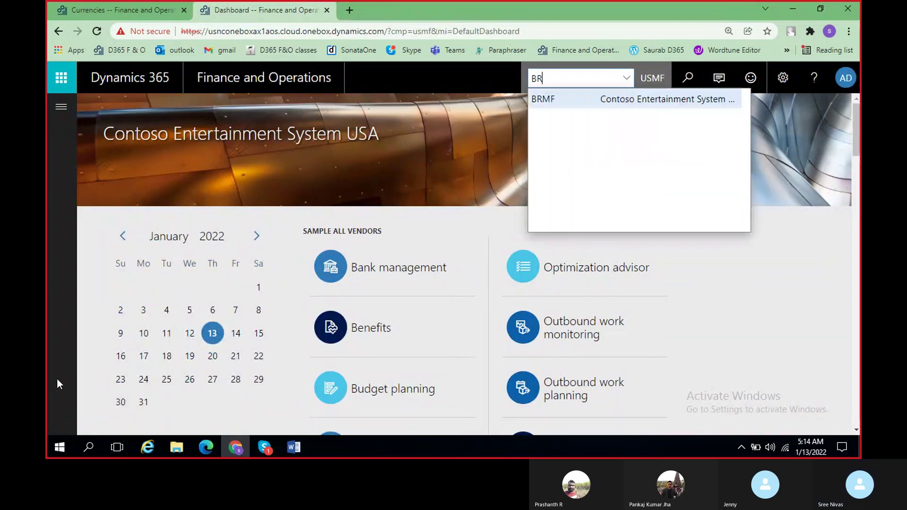
type("I")
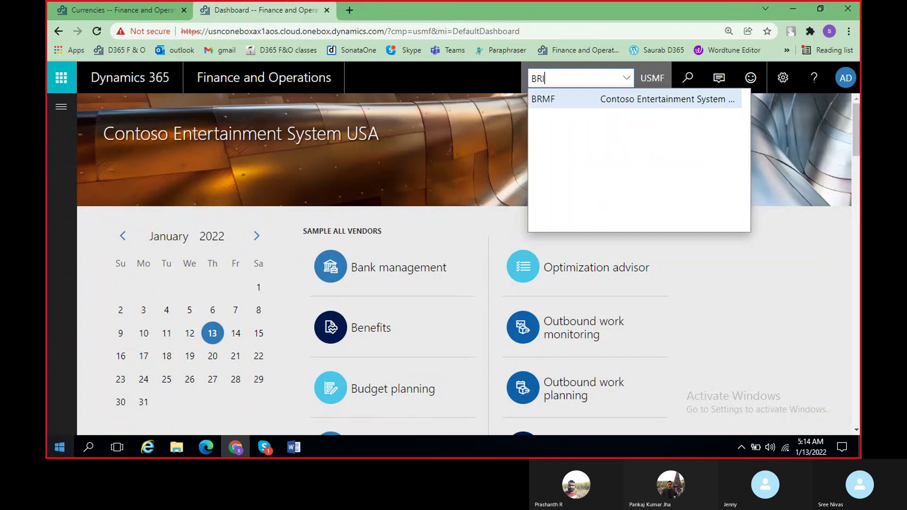
left_click(595, 100)
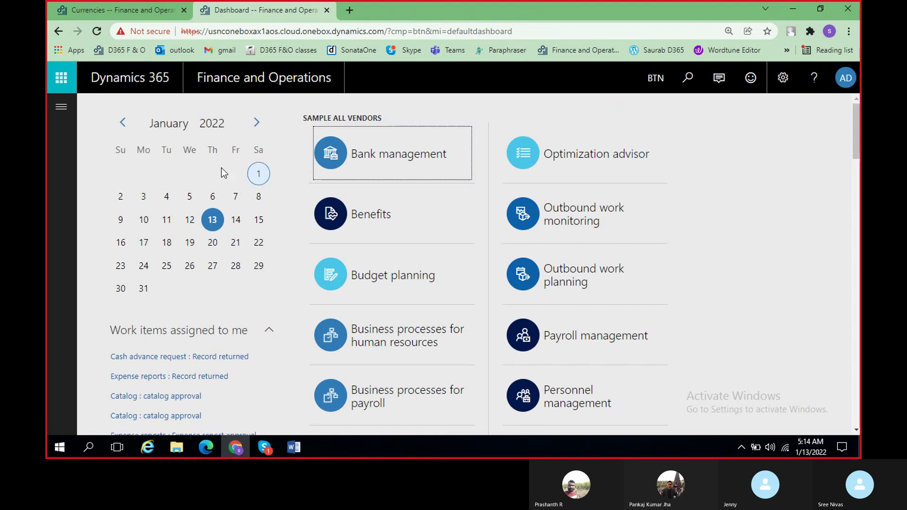
- Open the General ledger module's list of pages from the navigation
left_click(61, 106)
scroll(115, 330, "down", 5)
scroll(113, 352, "down", 3)
scroll(105, 327, "up", 3)
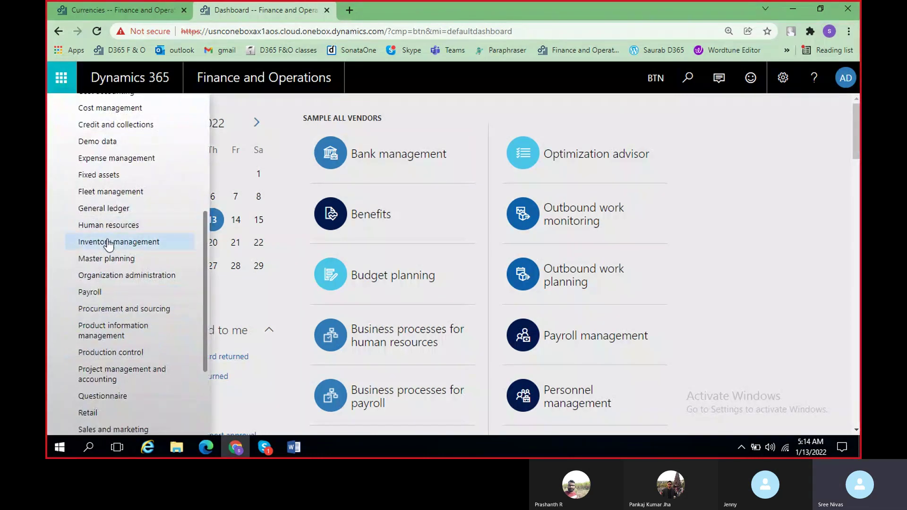
left_click(124, 210)
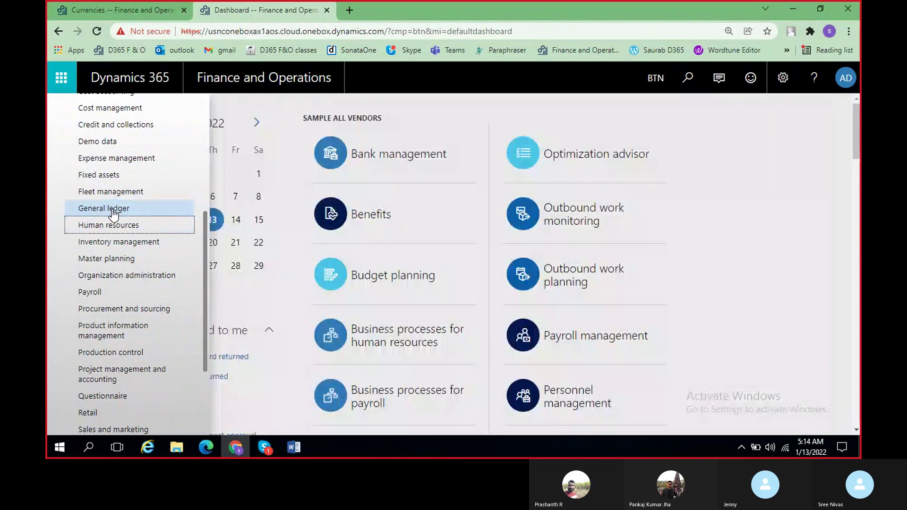
left_click(124, 210)
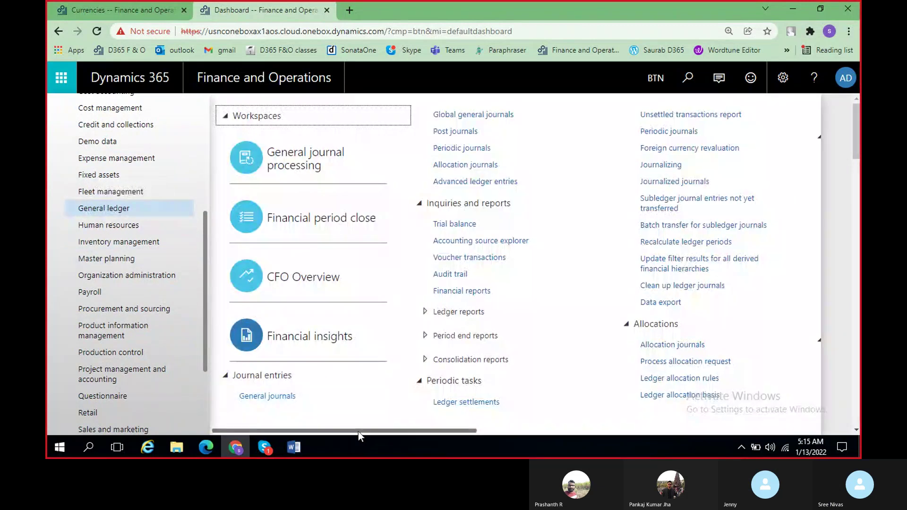
- Open the Currencies page of the General ledger and look through the list of currency codes
left_click_drag(358, 432, 560, 441)
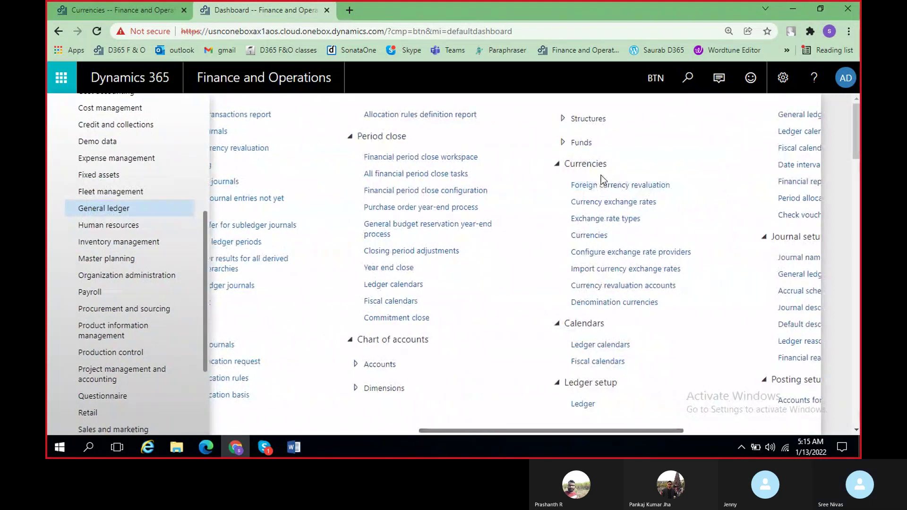
left_click(589, 235)
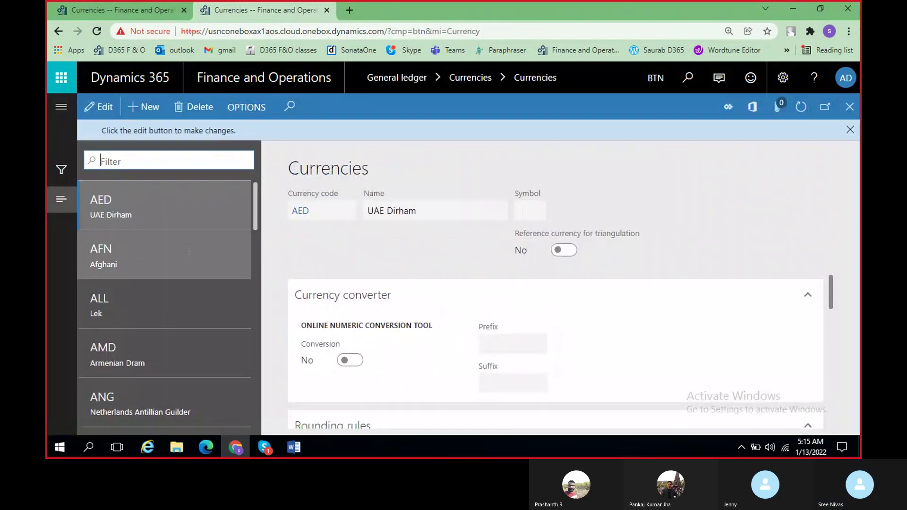
scroll(154, 246, "down", 10)
scroll(154, 245, "down", 12)
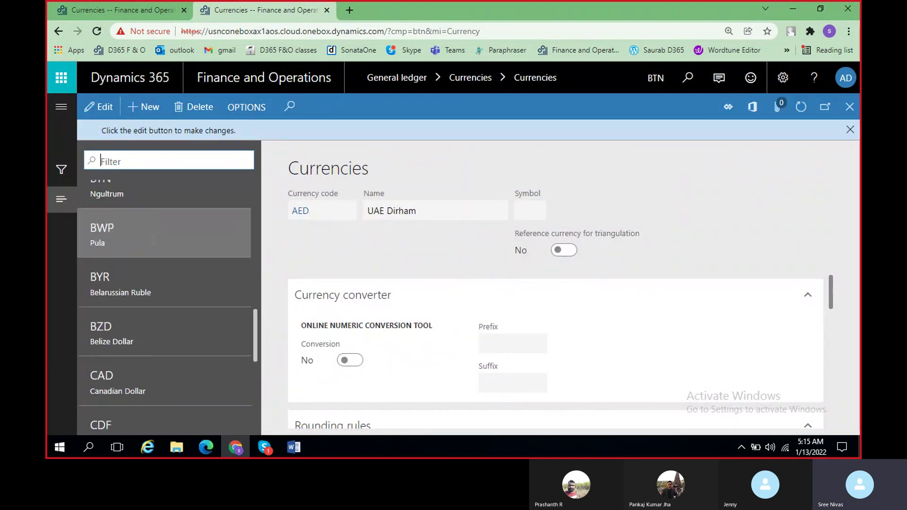
scroll(154, 246, "up", 20)
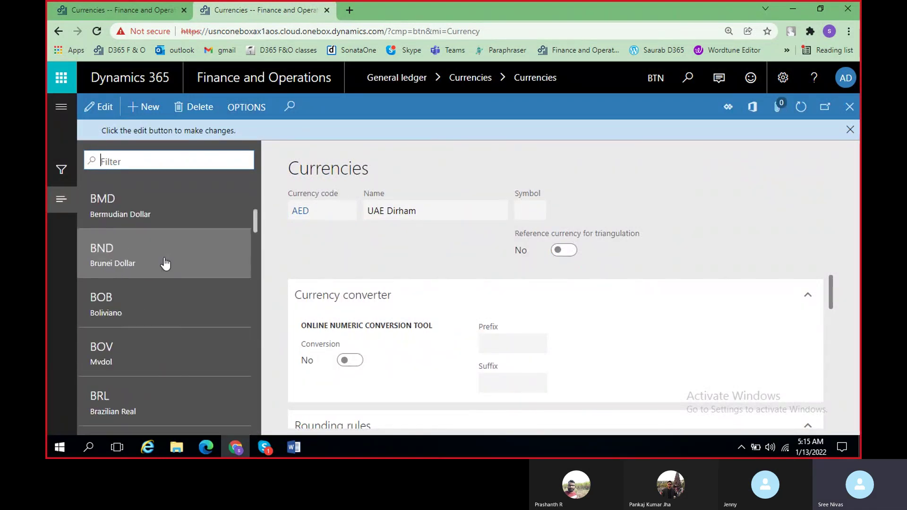
scroll(165, 257, "up", 1)
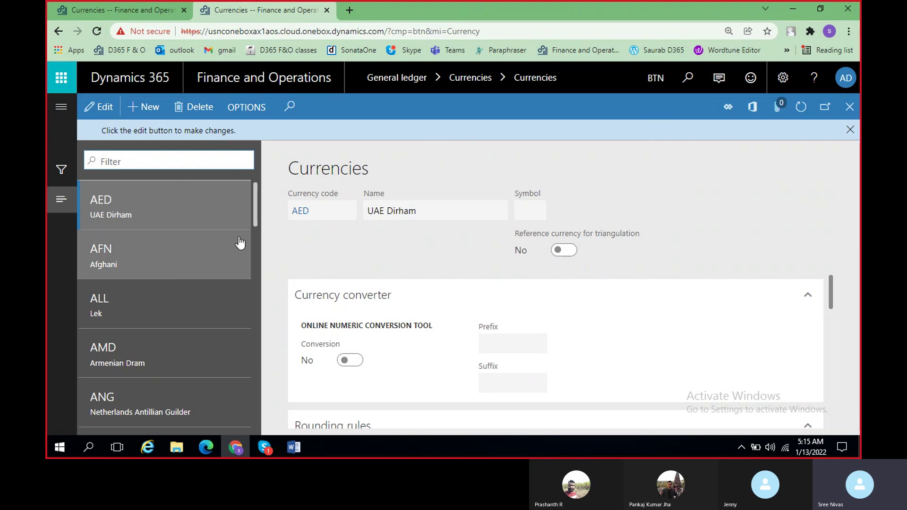
scroll(146, 237, "down", 1)
scroll(146, 237, "up", 1)
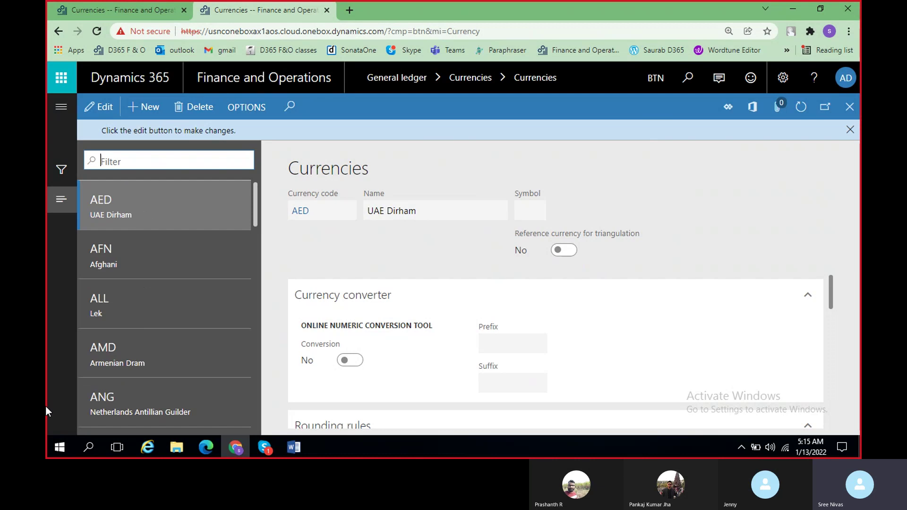
- Filter the currency list by the currency code "usd" and put the US Dollar record into edit mode
type("usd")
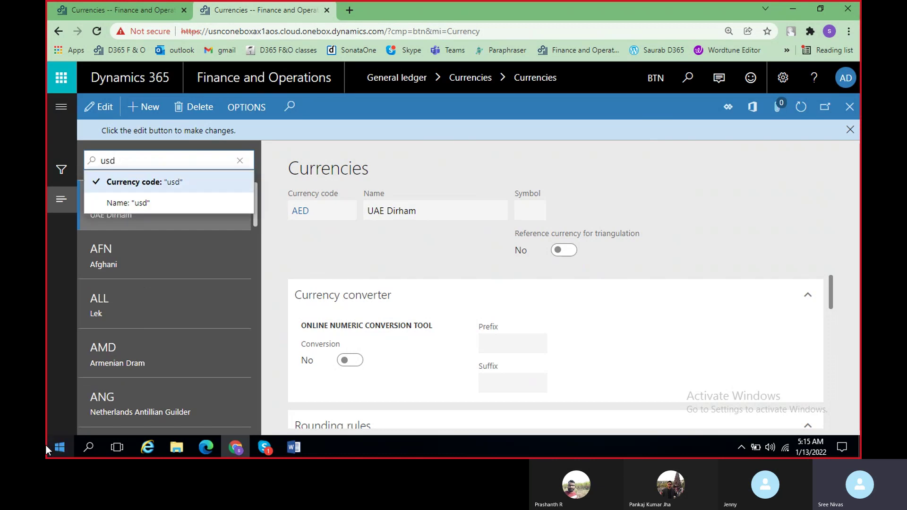
key("Return")
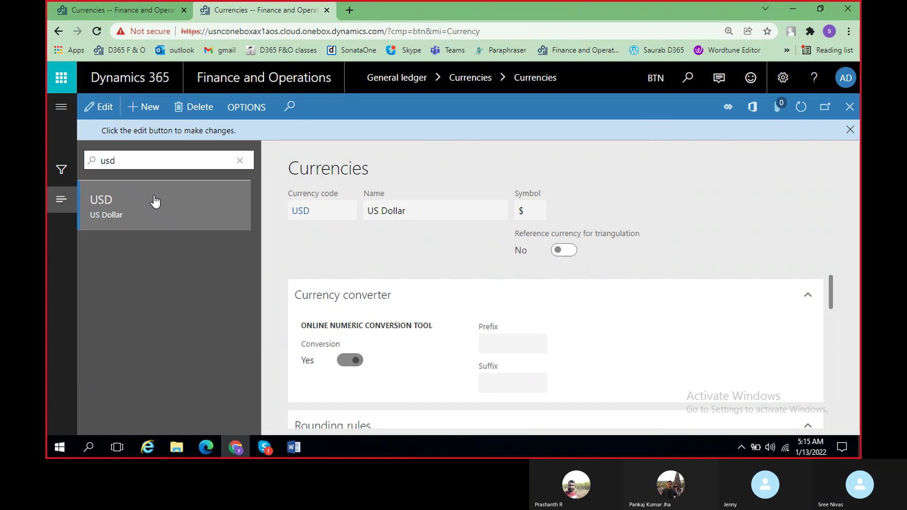
mouse_move(327, 201)
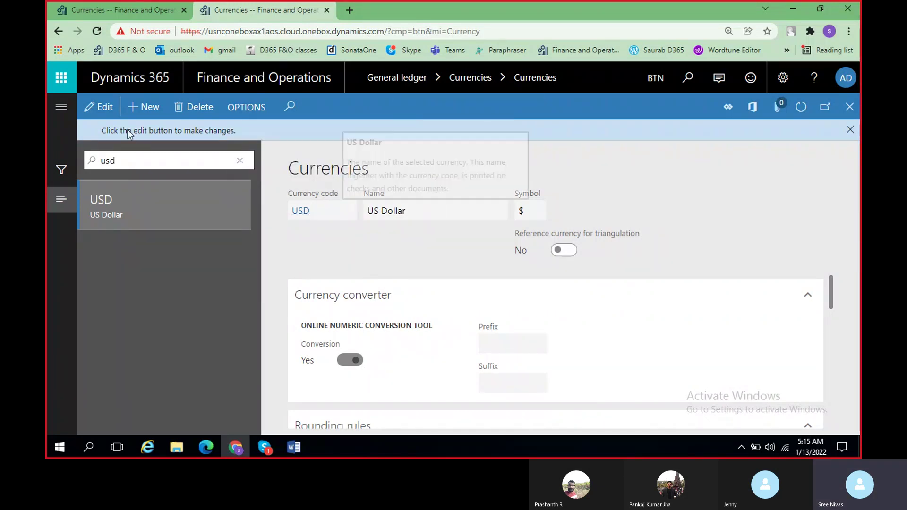
left_click(99, 110)
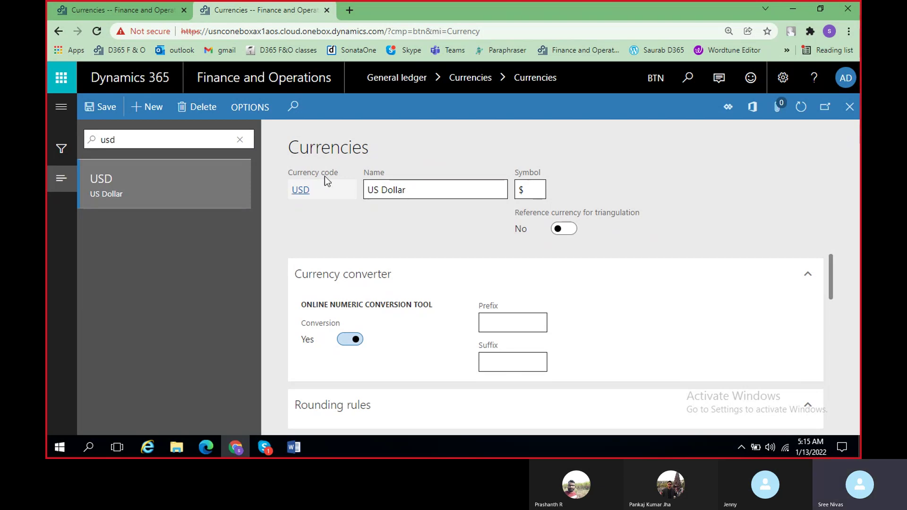
- Examine the US Dollar record's currency code, name, symbol, reference currency for triangulation and online conversion settings
mouse_move(325, 176)
left_click(420, 192)
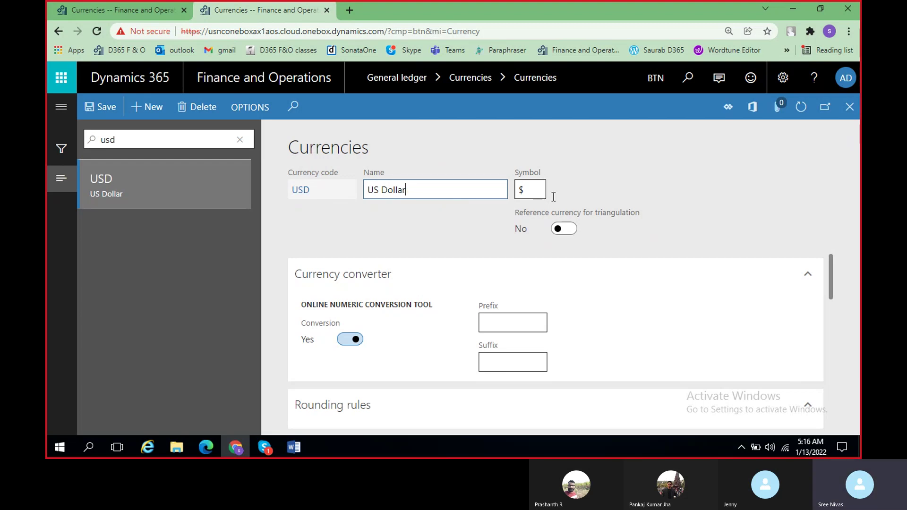
left_click(532, 190)
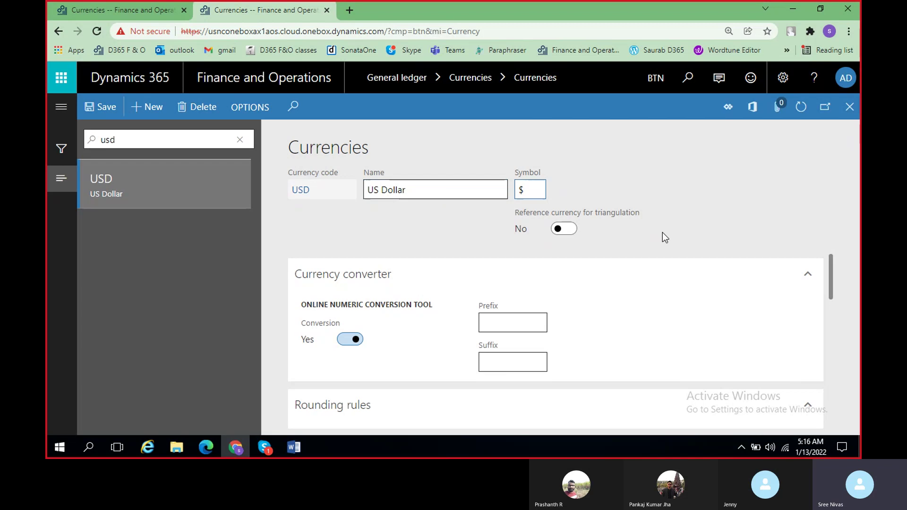
mouse_move(582, 218)
scroll(590, 243, "down", 1)
scroll(379, 291, "up", 1)
mouse_move(358, 329)
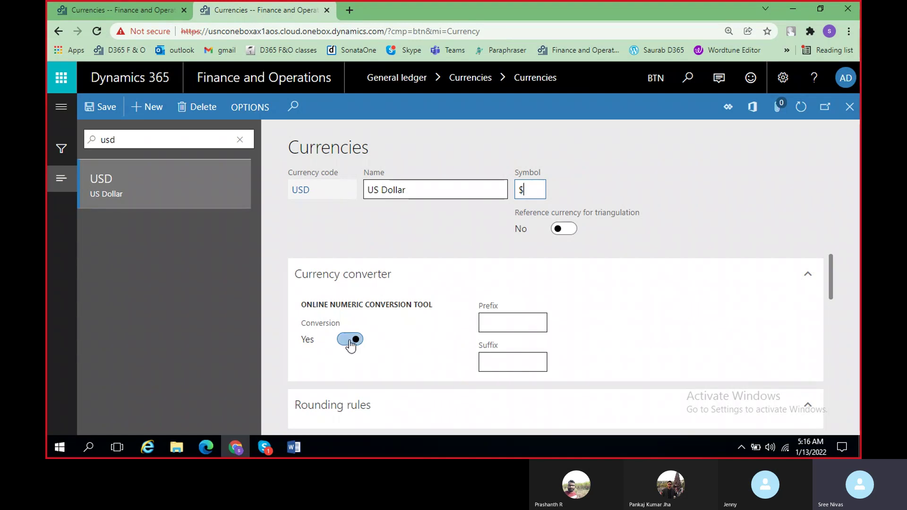
- Collapse the Currency converter section of the US Dollar record and bring its Rounding rules section into view
left_click(806, 275)
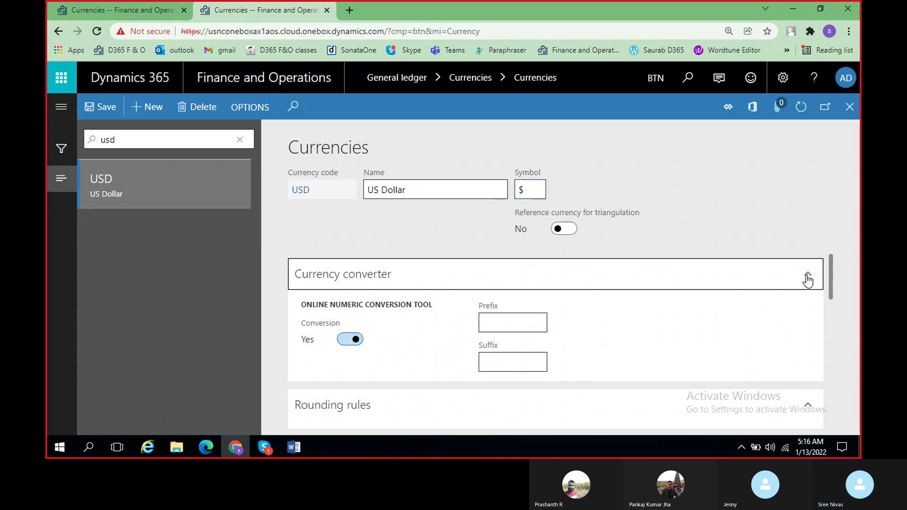
scroll(754, 331, "down", 2)
scroll(753, 331, "up", 2)
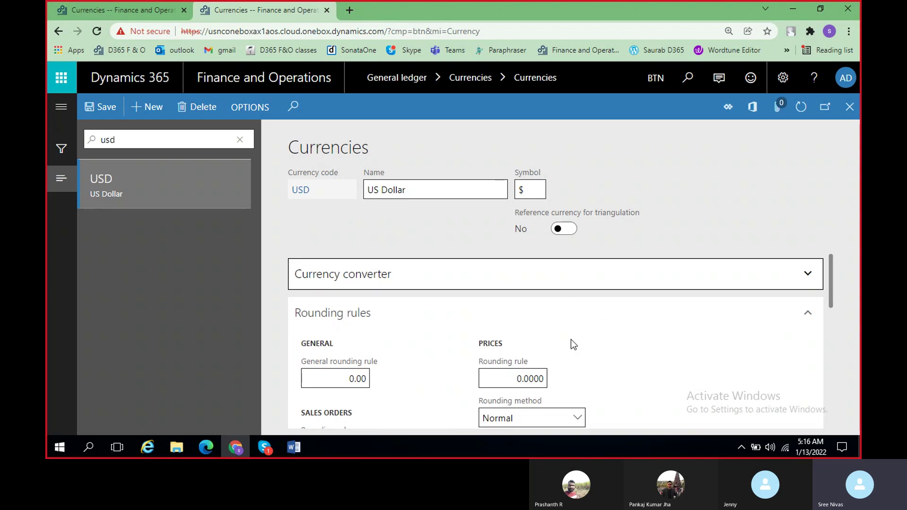
mouse_move(831, 285)
left_mouse_down()
mouse_move(844, 414)
mouse_move(831, 401)
mouse_move(844, 291)
left_mouse_up()
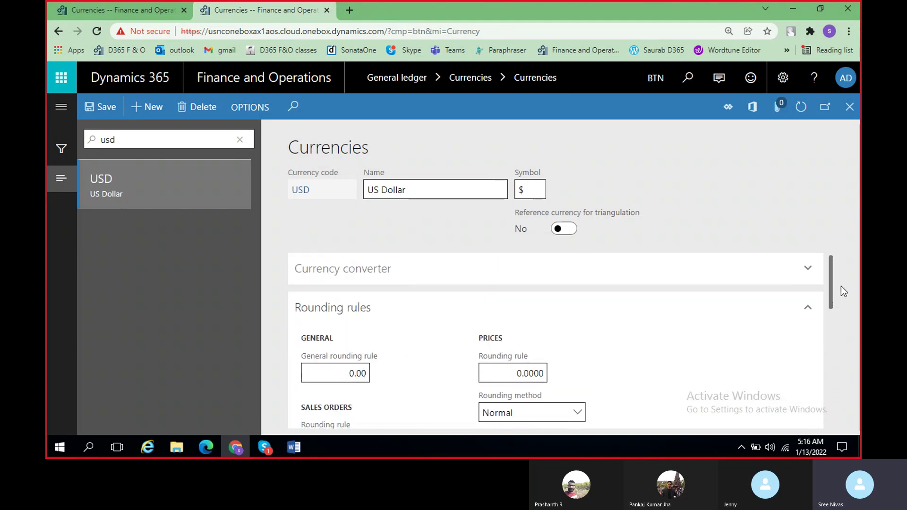
- Switch to the Word class notes and add the heading "Rounding rules:" with the line "INR- 190.30 -" below it
left_click(293, 448)
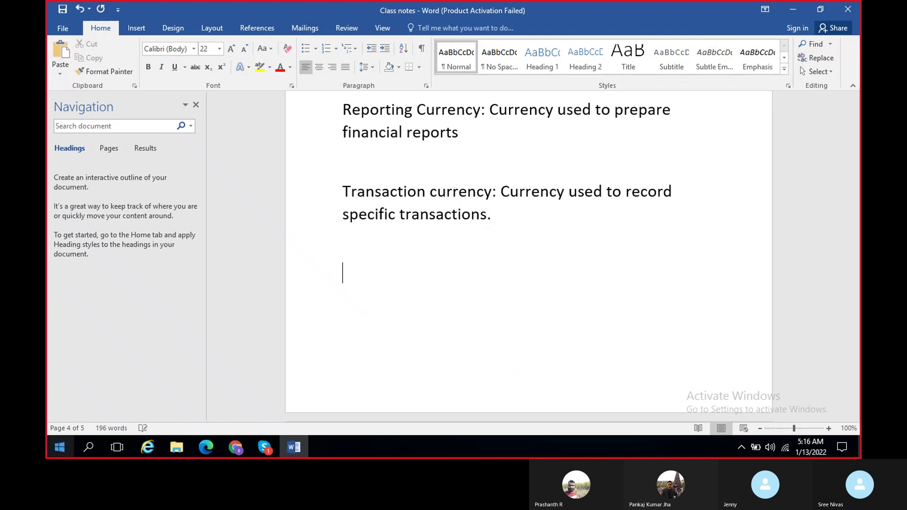
type("Rounding rules:")
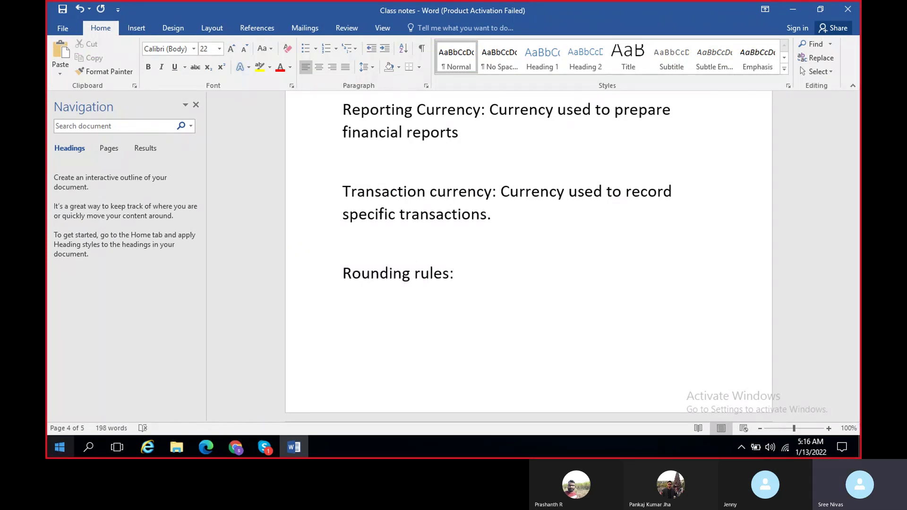
key("Return")
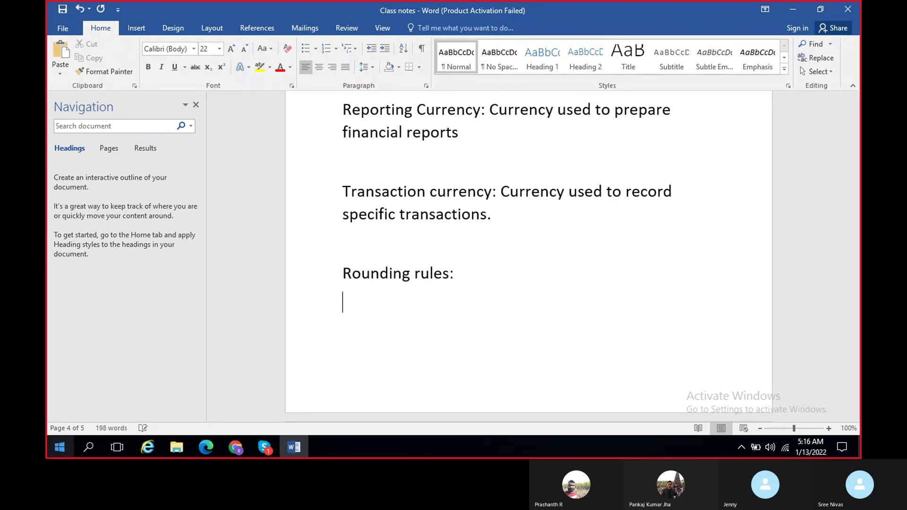
type("INR-")
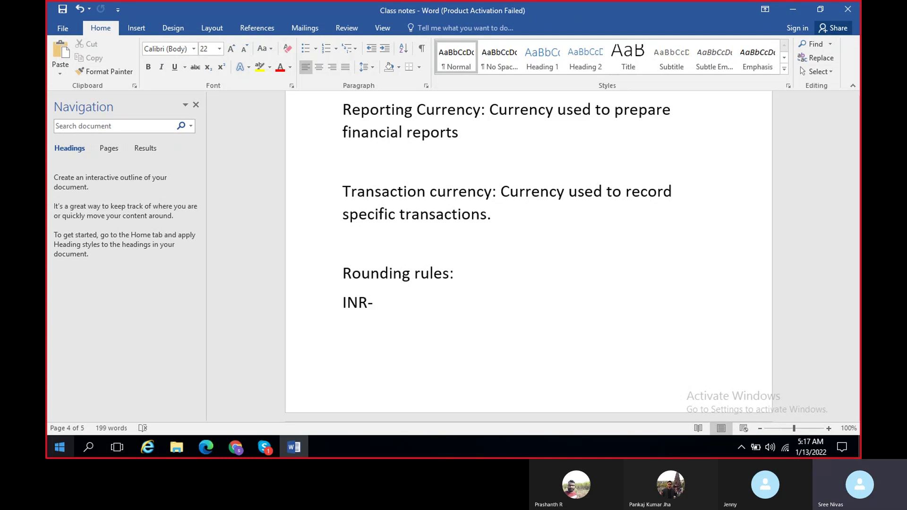
type("190.30")
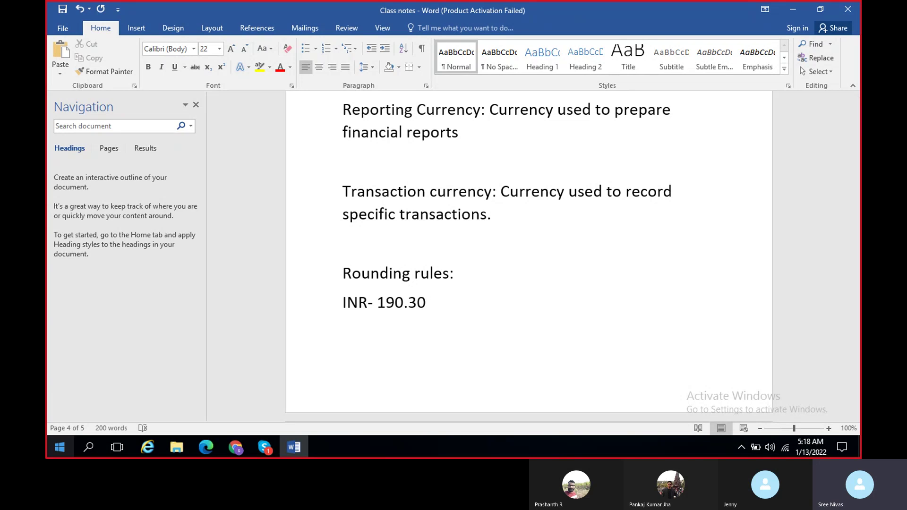
type("-")
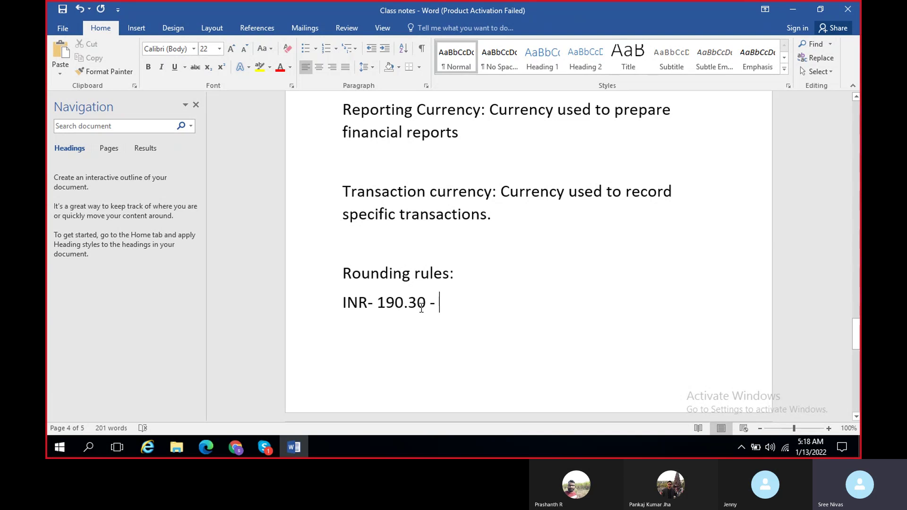
- Switch to Chrome and view the available rounding methods for prices in the US Dollar record
key("alt+Tab")
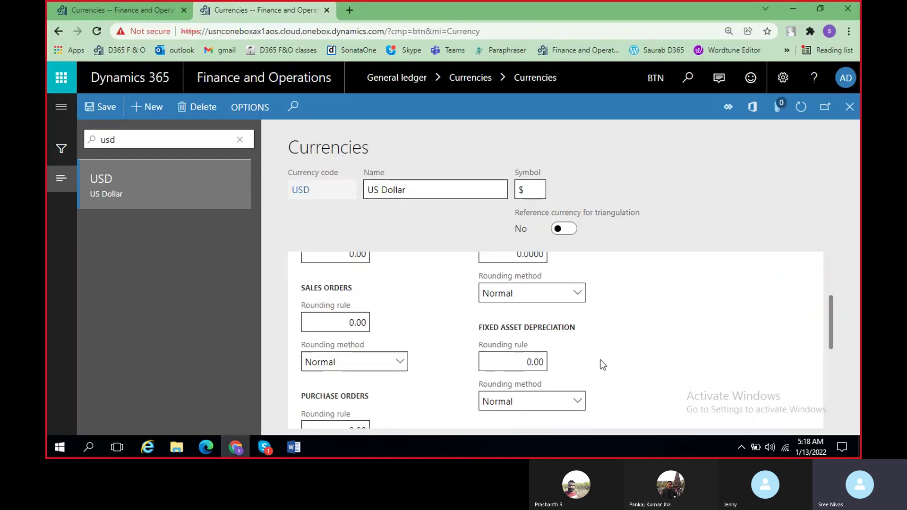
left_click(567, 293)
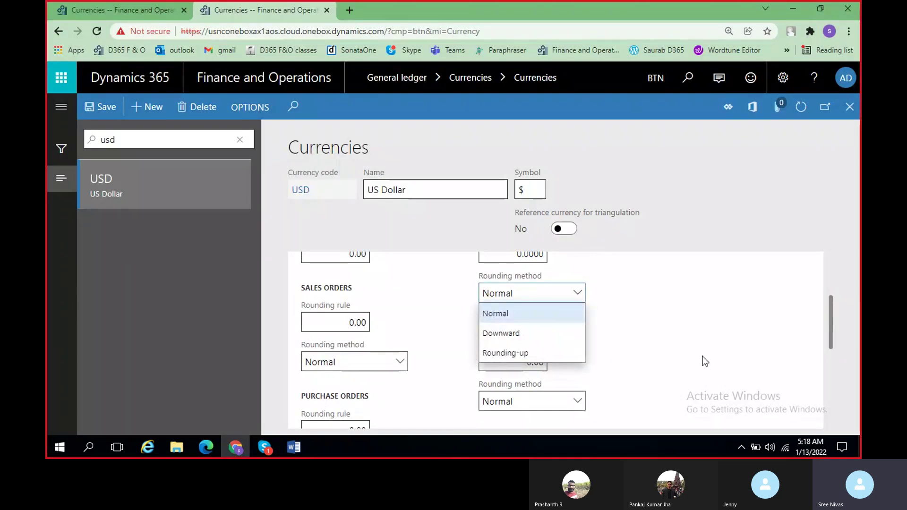
scroll(701, 356, "up", 3)
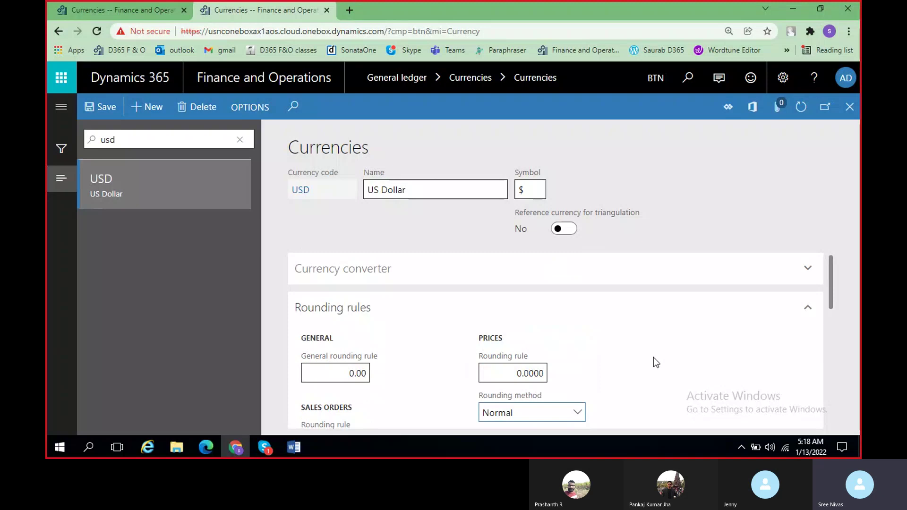
- Review the US Dollar rounding rules and methods for general amounts, sales orders, purchase orders, prices and fixed asset depreciation
left_click_drag(831, 282, 832, 303)
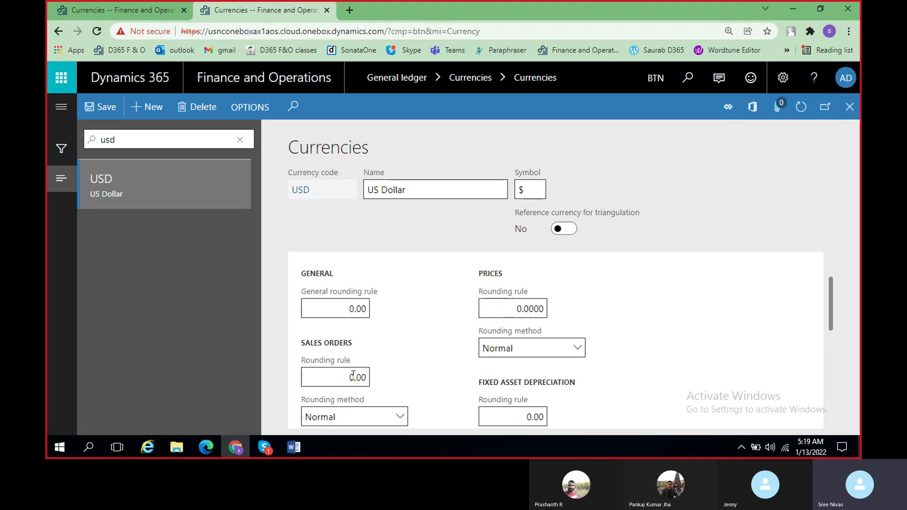
scroll(423, 367, "down", 1)
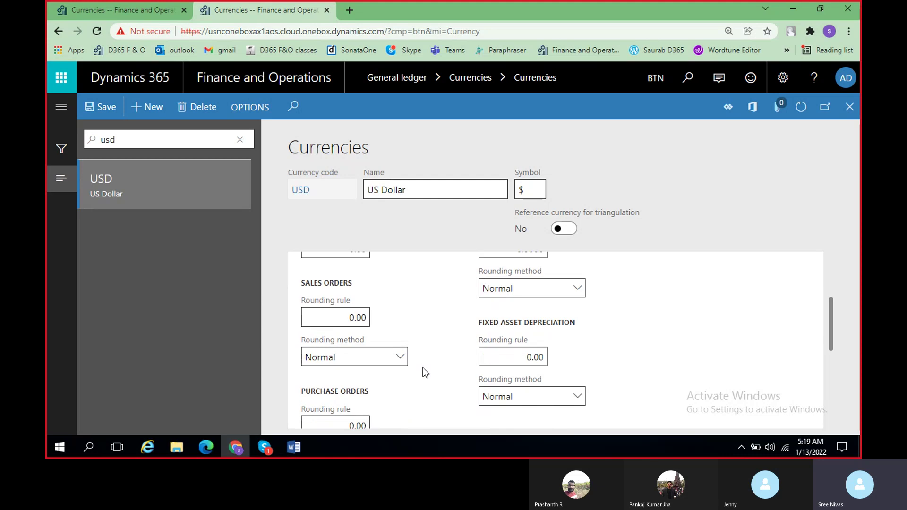
scroll(362, 396, "down", 2)
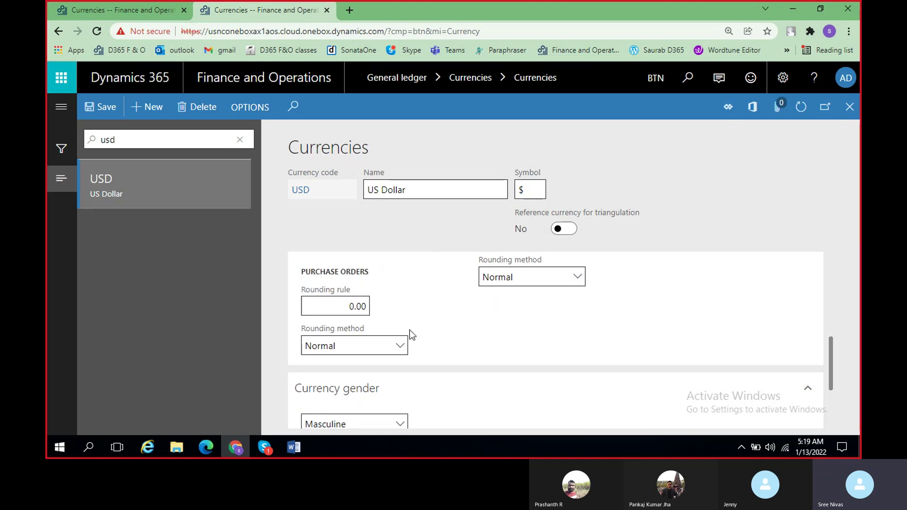
scroll(409, 334, "up", 1)
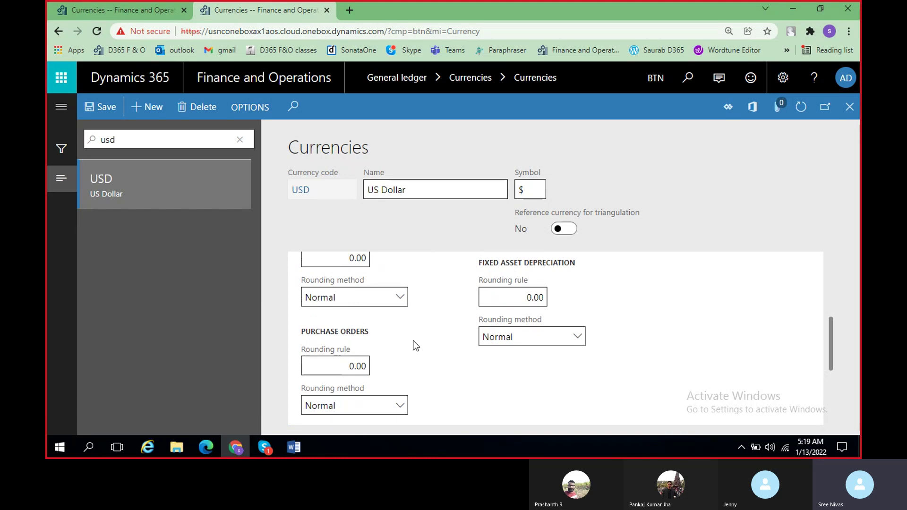
scroll(414, 345, "up", 1)
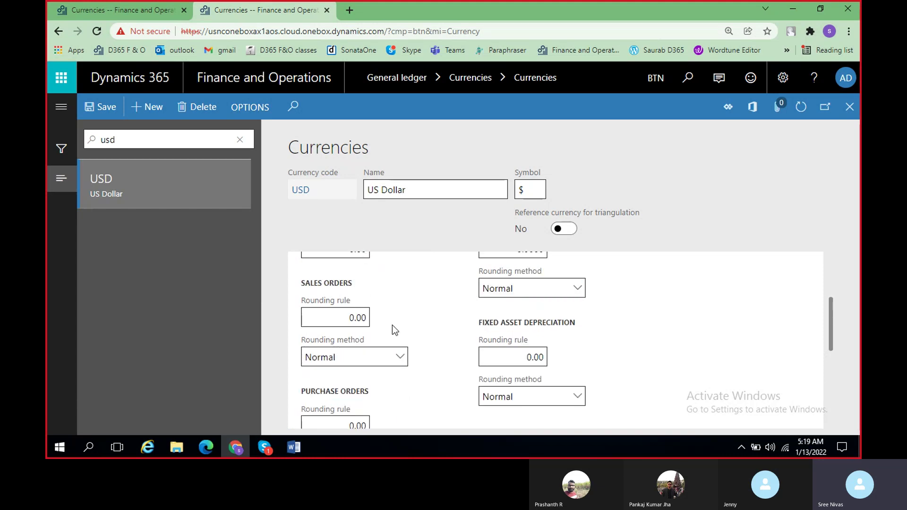
scroll(415, 361, "up", 2)
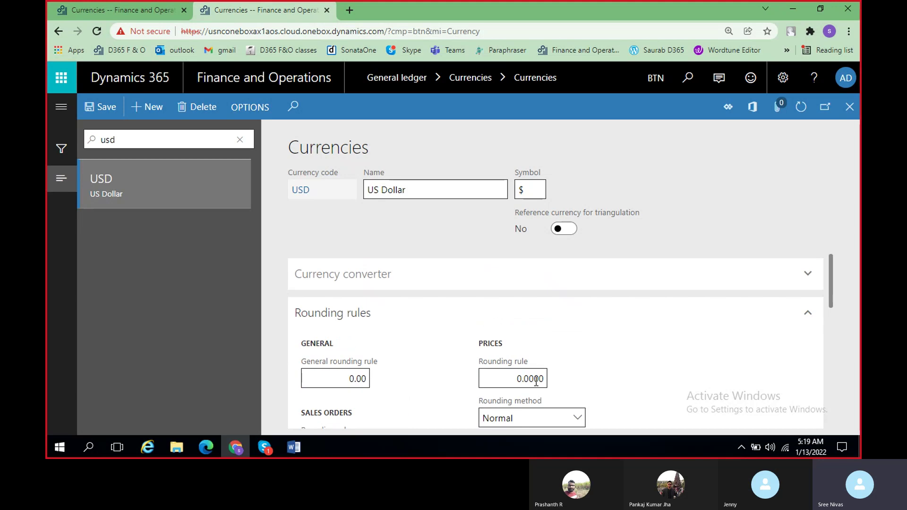
scroll(536, 381, "down", 1)
scroll(536, 378, "down", 1)
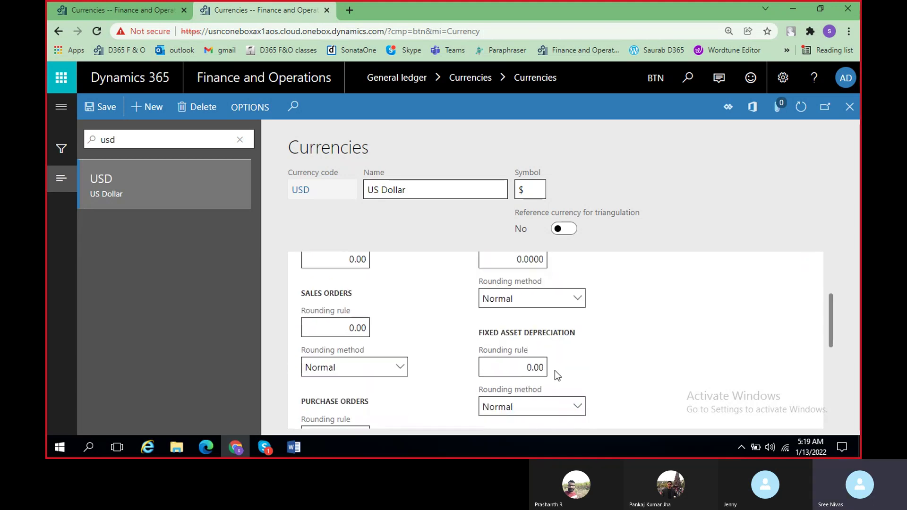
scroll(472, 322, "up", 2)
scroll(577, 354, "down", 1)
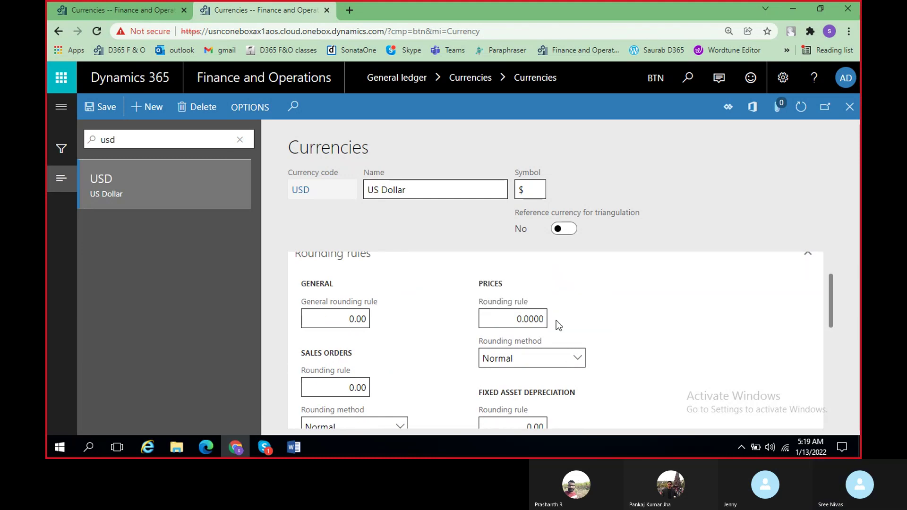
- Switch back to the Word class notes and remove the trailing dash after "INR- 190.30"
key("alt+Tab")
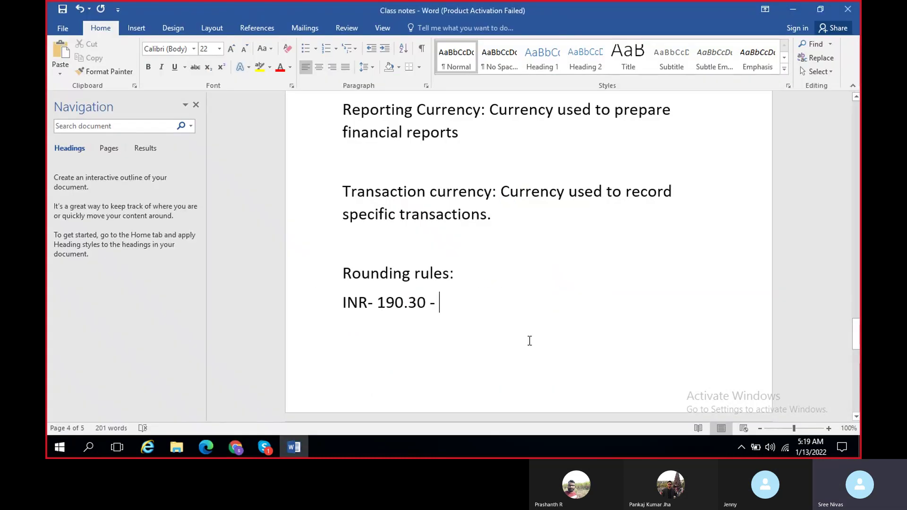
key("BackSpace")
key("BackSpace")
key("BackSpace")
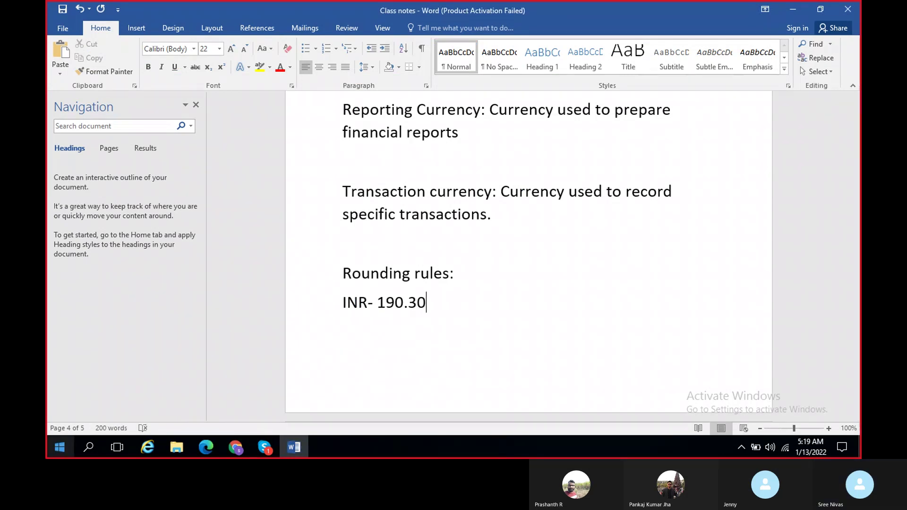
- Extend the INR example amount to 190.3024 and highlight its first and last pairs of decimals
type("24")
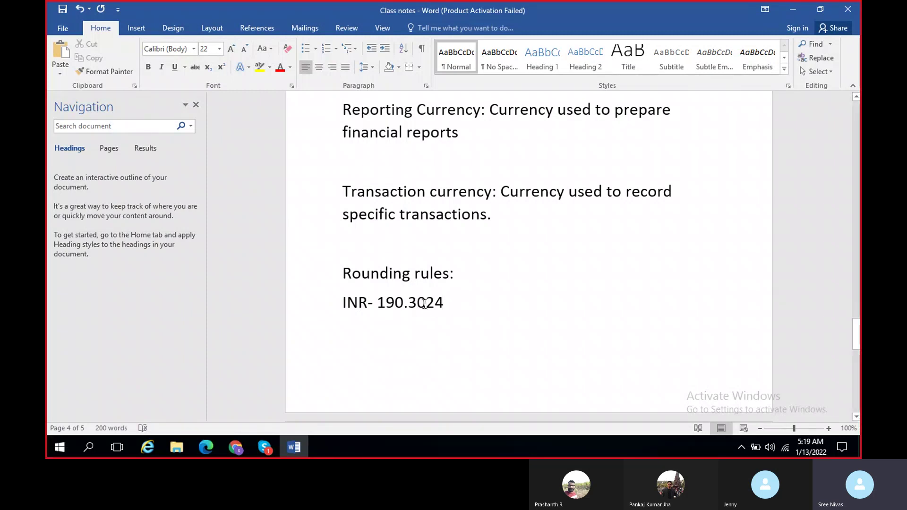
left_click_drag(424, 304, 409, 304)
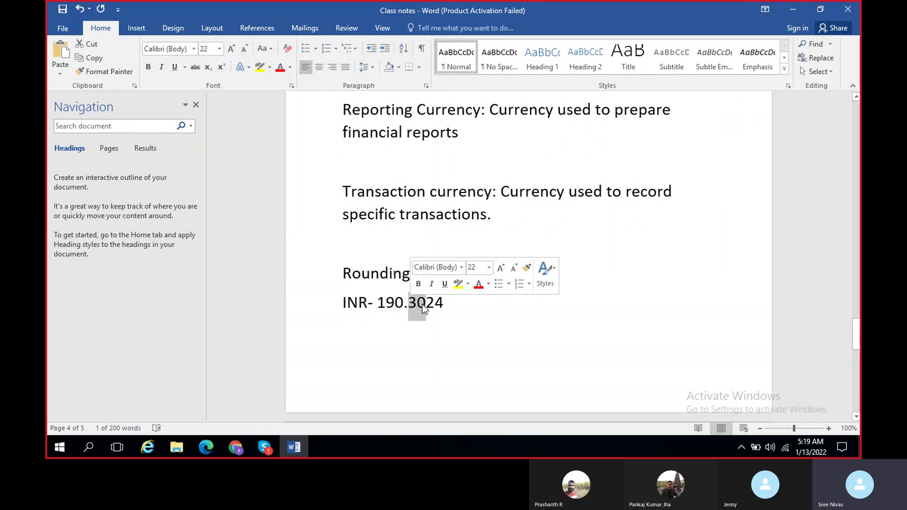
left_click(428, 304)
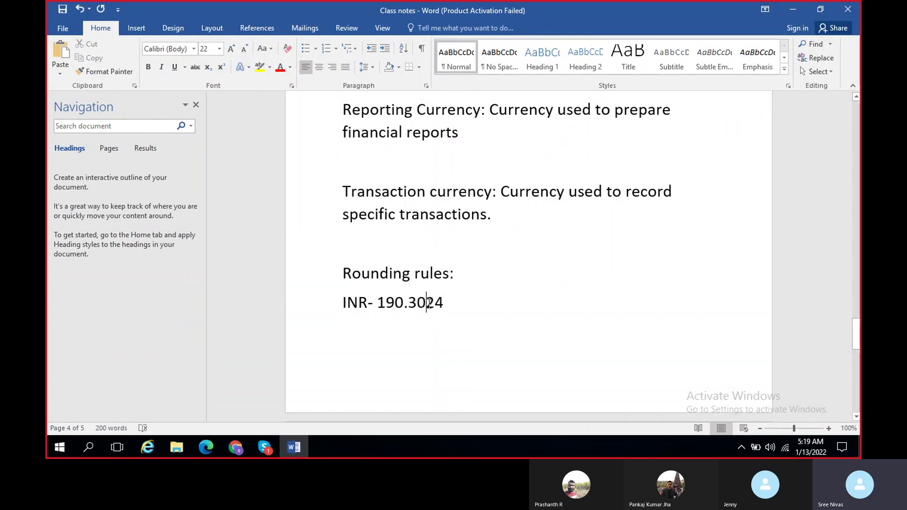
left_click_drag(427, 304, 446, 302)
left_click(418, 303)
left_click_drag(426, 305, 448, 301)
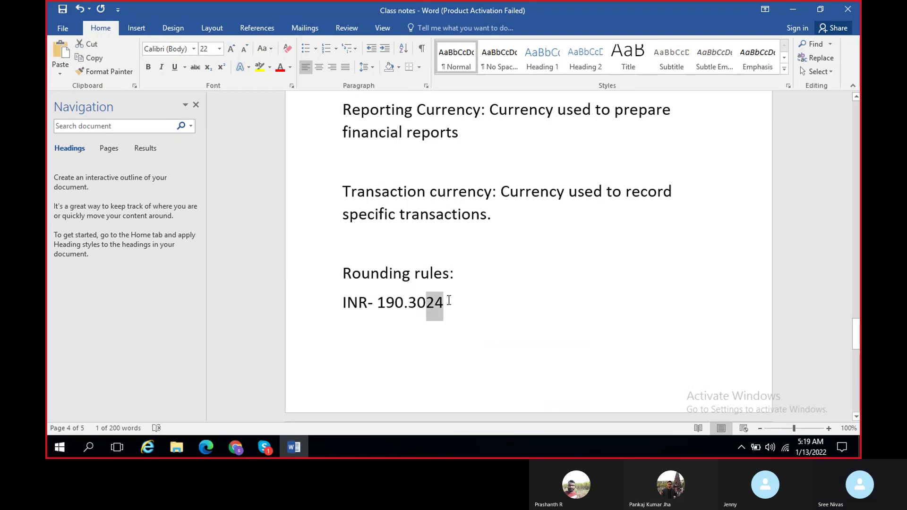
- Switch to Chrome and clear the rounding rule for prices in the US Dollar record
key("alt+Tab")
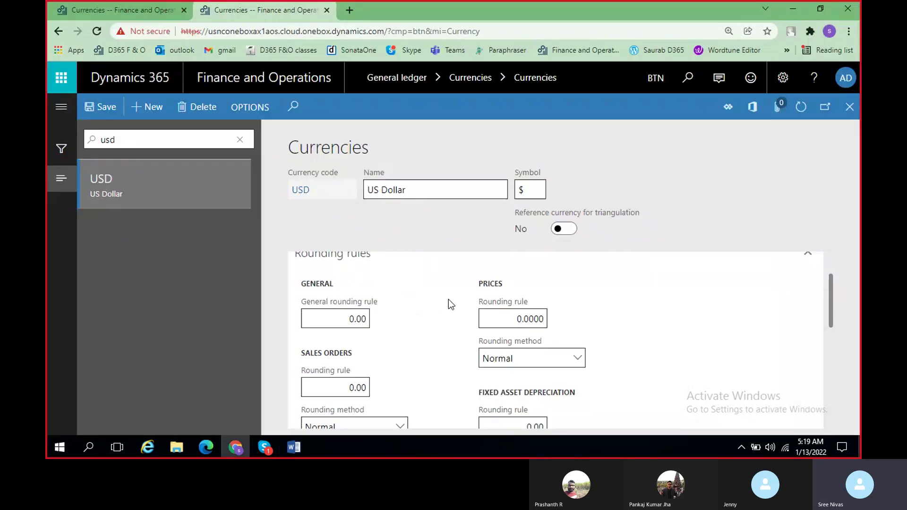
left_click(543, 319)
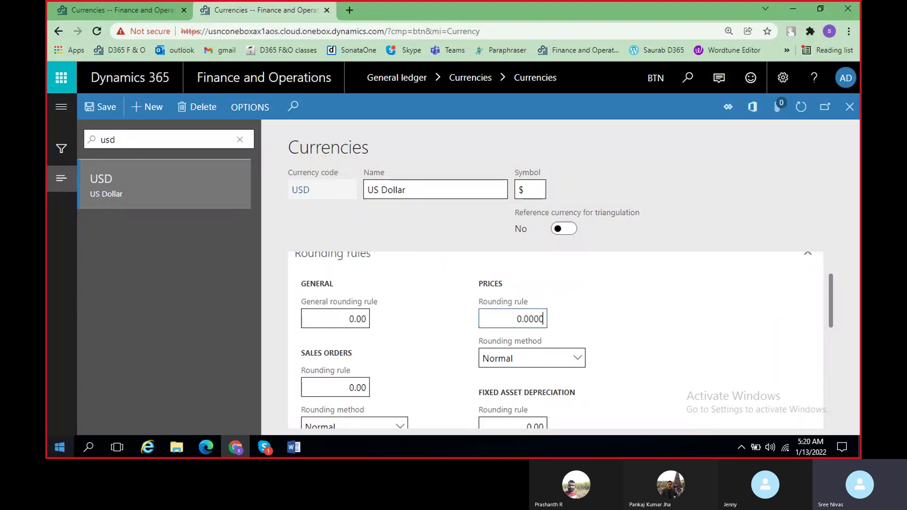
key("BackSpace")
key("BackSpace")
key("BackSpace")
key("BackSpace")
key("BackSpace")
key("BackSpace")
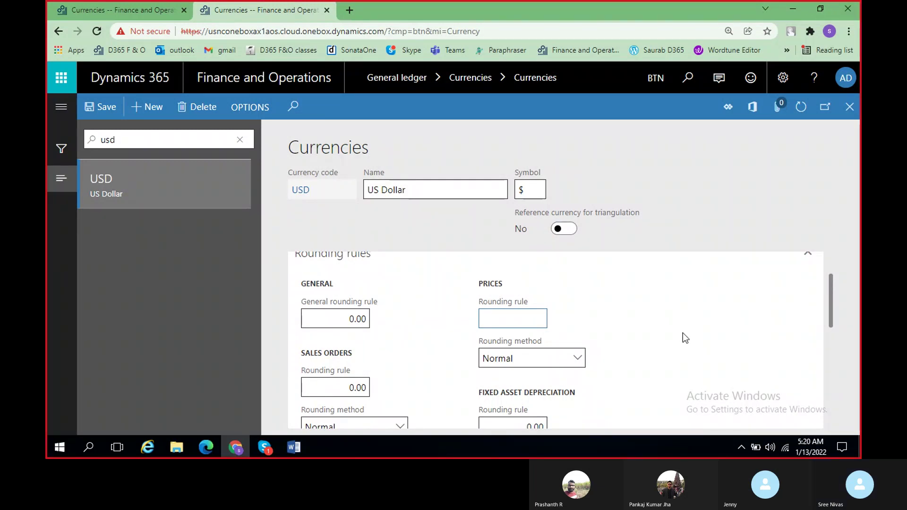
- Switch back to the Word class notes and remove the final "24" from the INR example amount
key("alt+Tab")
left_click_drag(683, 333, 429, 332)
key("BackSpace")
key("BackSpace")
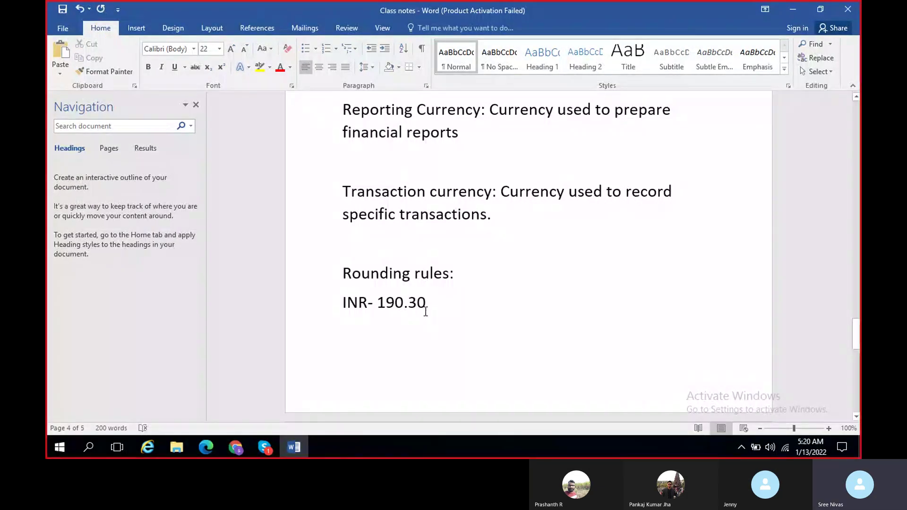
- Switch to Chrome and set the US Dollar rounding rule for prices to 1 with the Normal rounding method
key("alt+Tab")
left_click(543, 319)
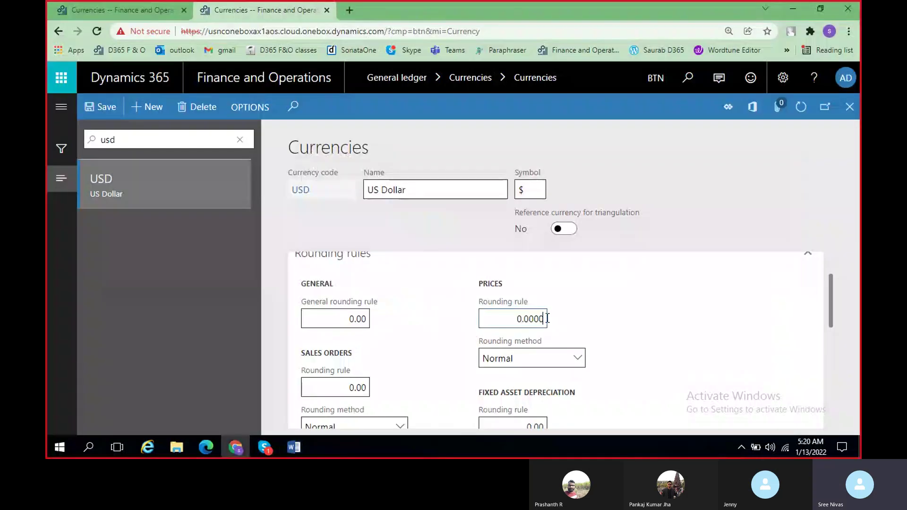
key("BackSpace")
key("BackSpace")
key("BackSpace")
key("BackSpace")
key("BackSpace")
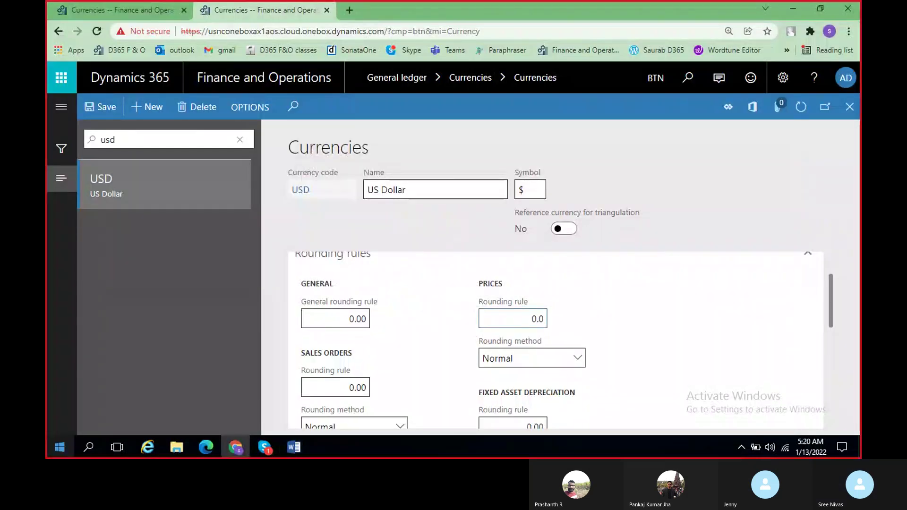
key("BackSpace")
type("1")
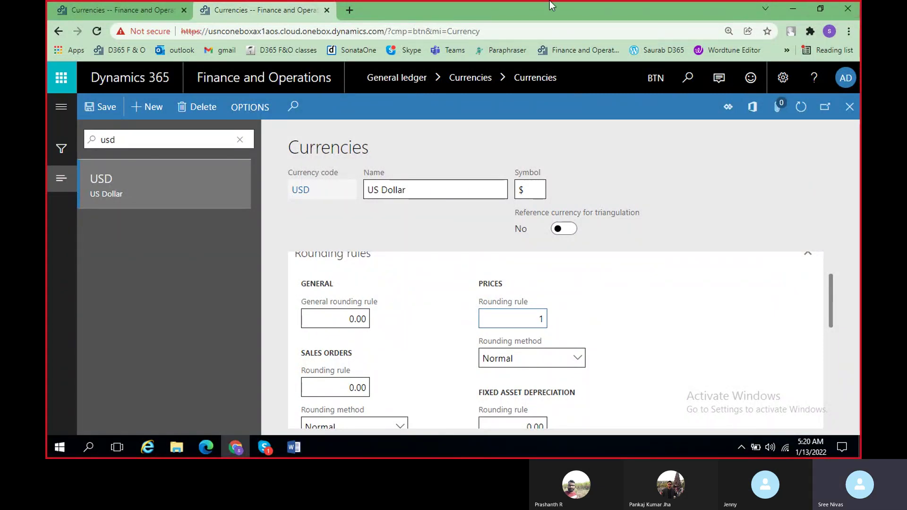
left_click(674, 349)
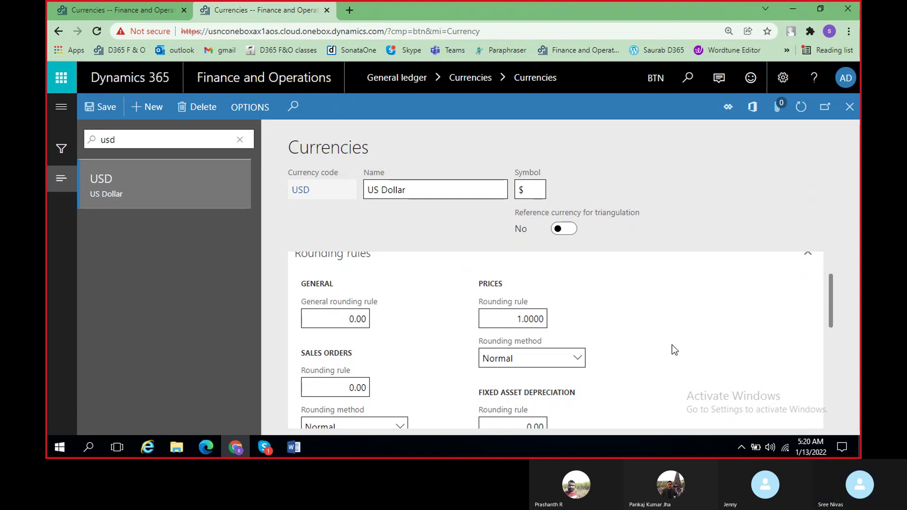
left_click(581, 366)
left_click(558, 380)
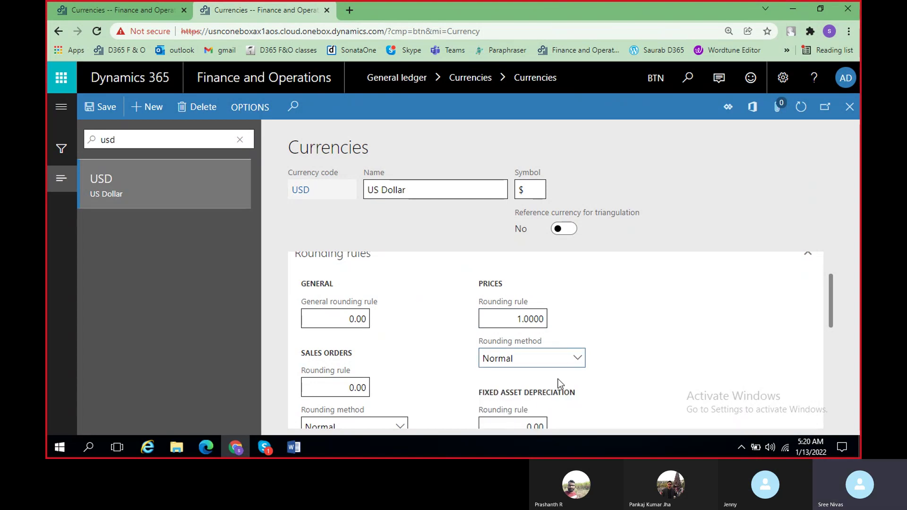
- Switch to the Word class notes and change the INR example amount to 190.60
key("alt+Tab")
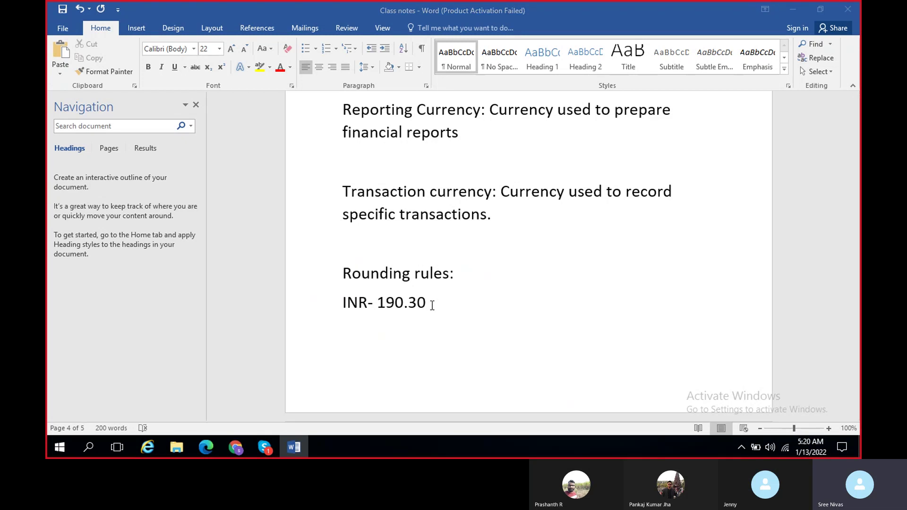
key("alt+Tab")
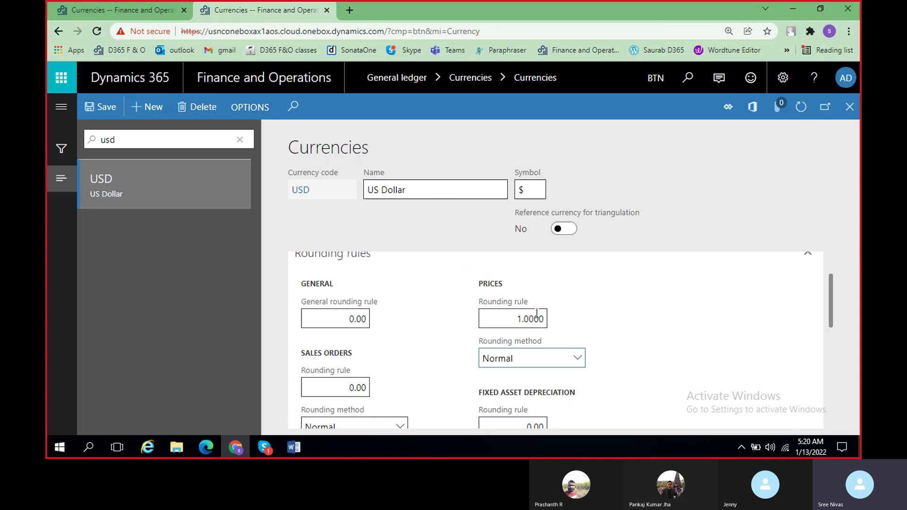
key("alt+Tab")
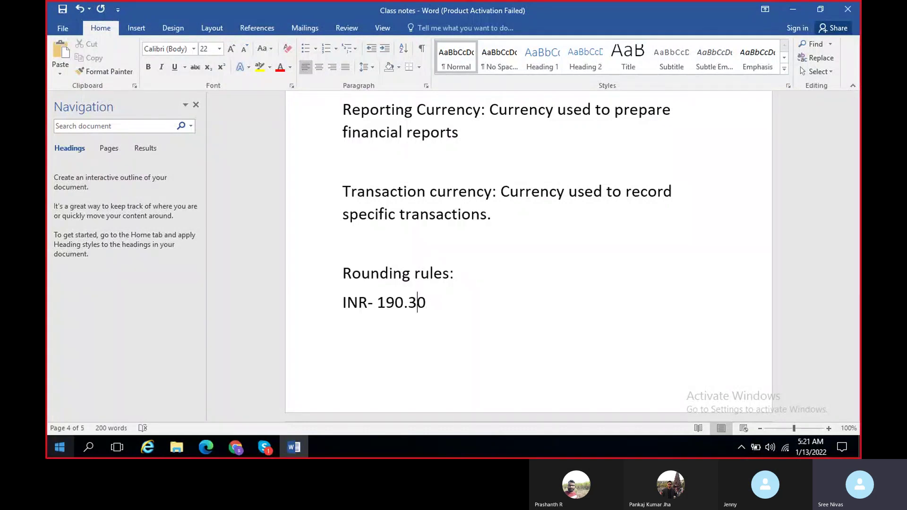
key("BackSpace")
type("6")
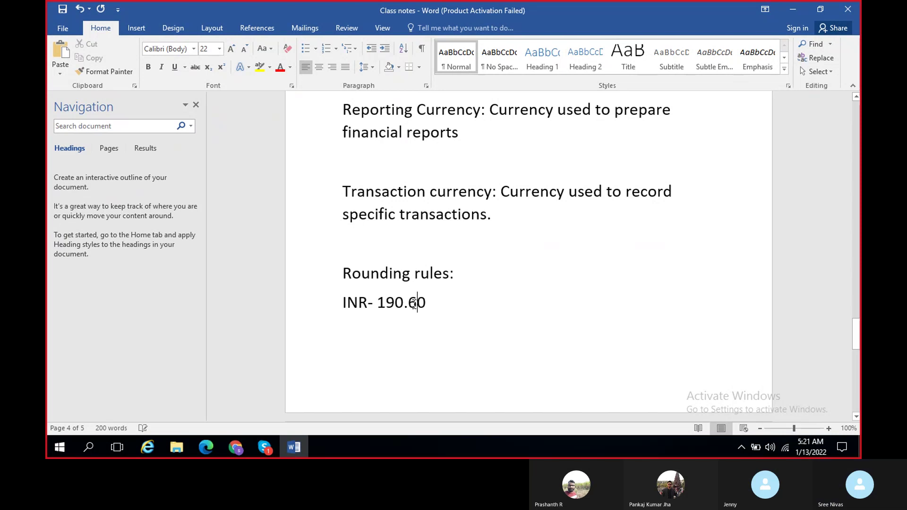
- Compare the INR example with the price rounding settings in Chrome and set the rounding method for prices to Downward
key("alt+Tab")
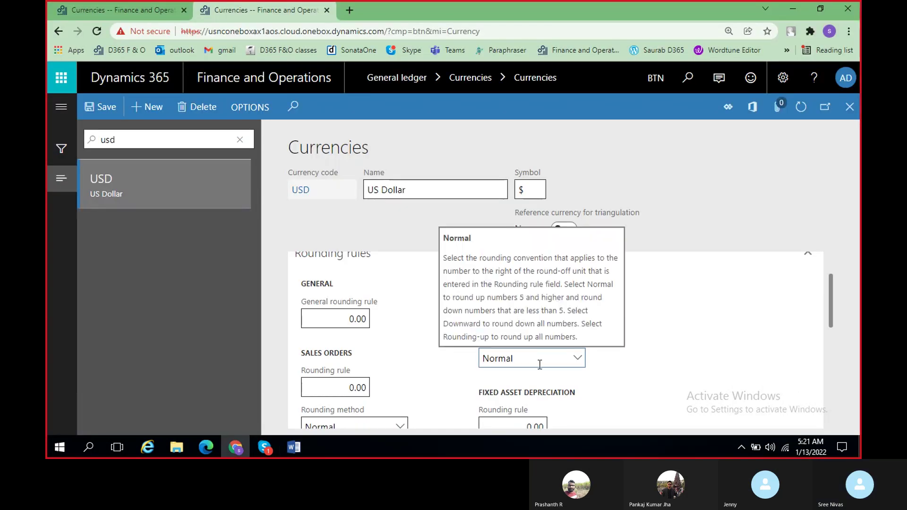
key("alt+Tab")
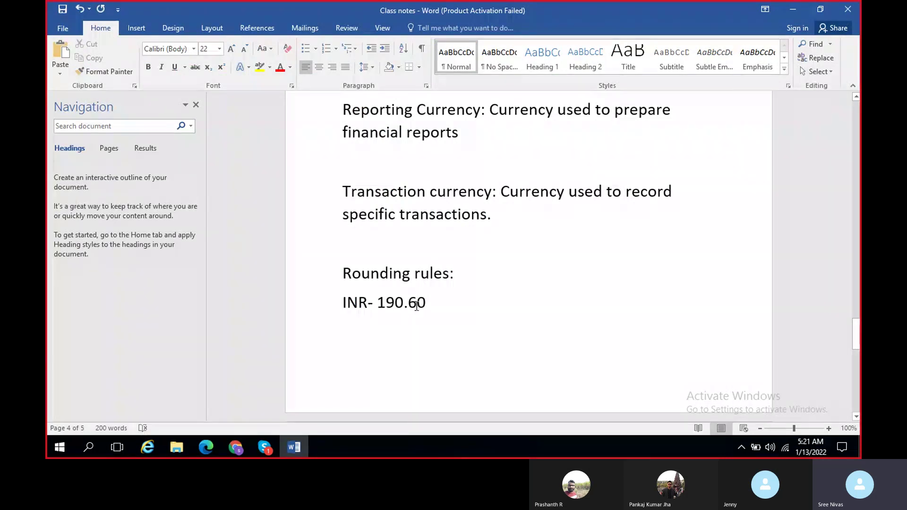
key("alt+Tab")
key("alt+Tab")
key("alt+Tab")
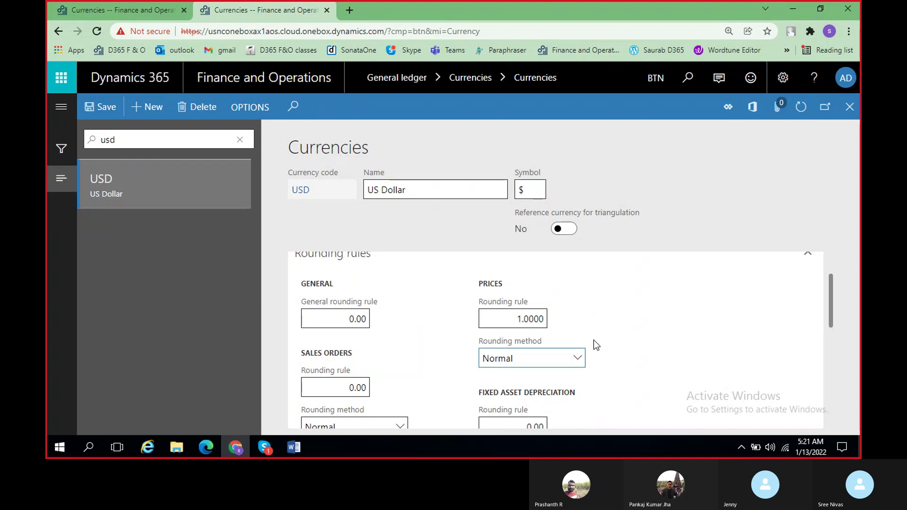
left_click(577, 358)
left_click(539, 400)
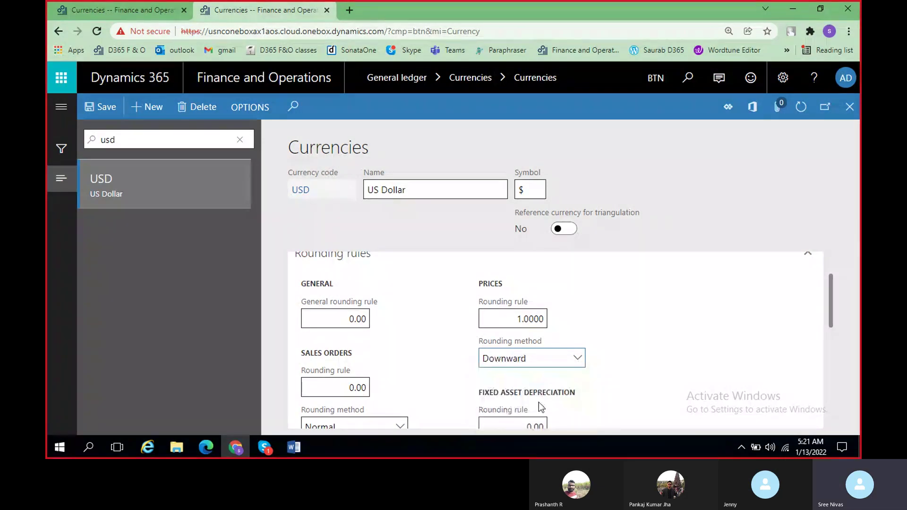
- Check the Downward setting against the INR example in Word, and set the price rounding method to Rounding-up in Chrome
mouse_move(518, 354)
mouse_move(522, 320)
key("alt+Tab")
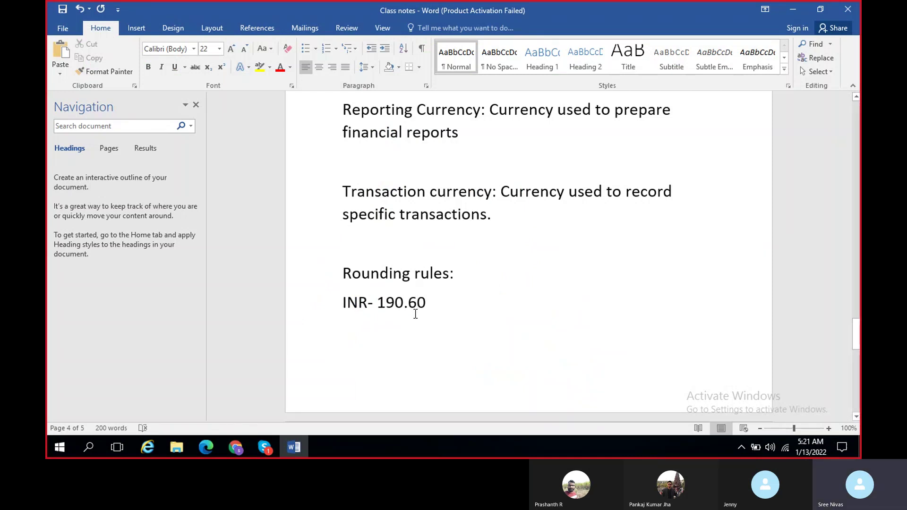
key("alt+Tab")
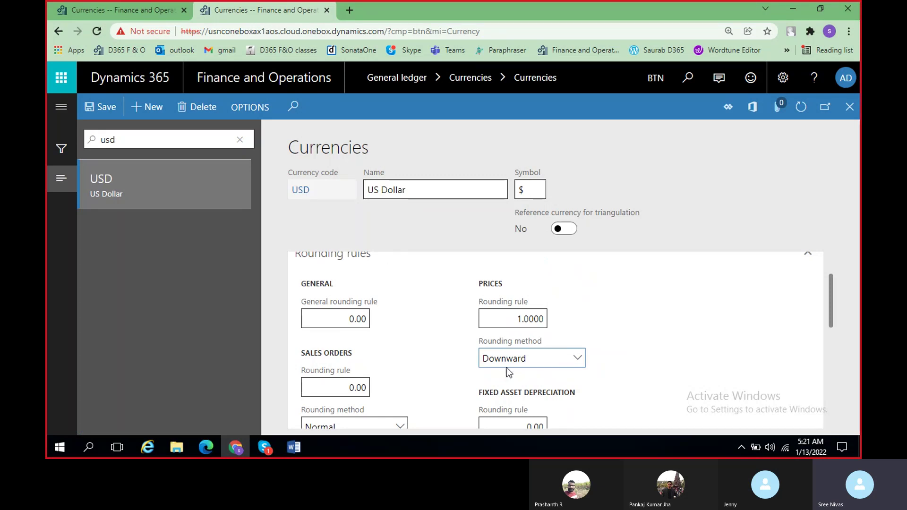
key("alt+Tab")
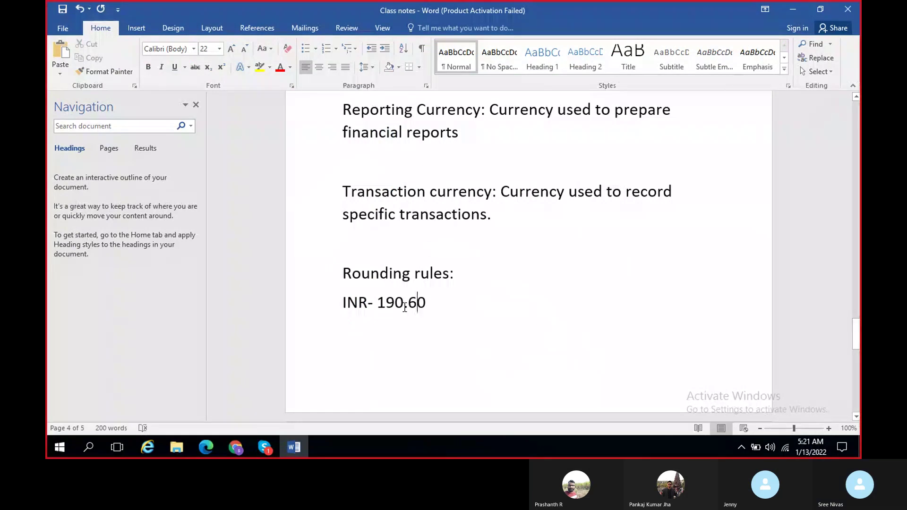
key("alt+Tab")
key("alt+Tab")
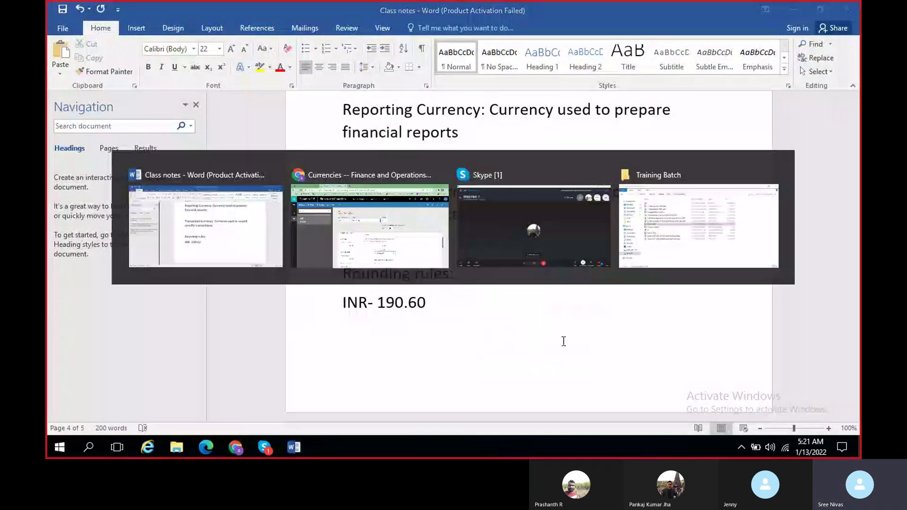
left_click(575, 361)
left_click(543, 411)
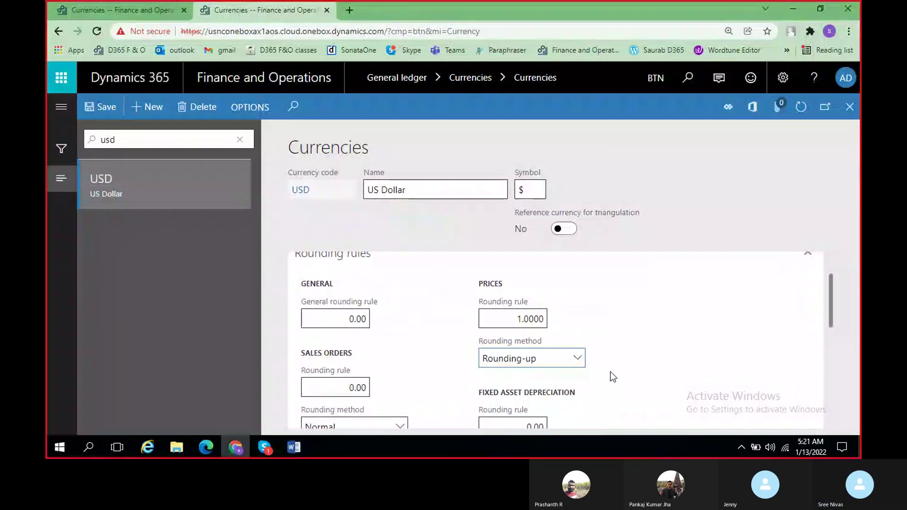
- Compare the INR example in Word with the price rounding rule in Chrome, and review the available price rounding methods
key("alt+Tab")
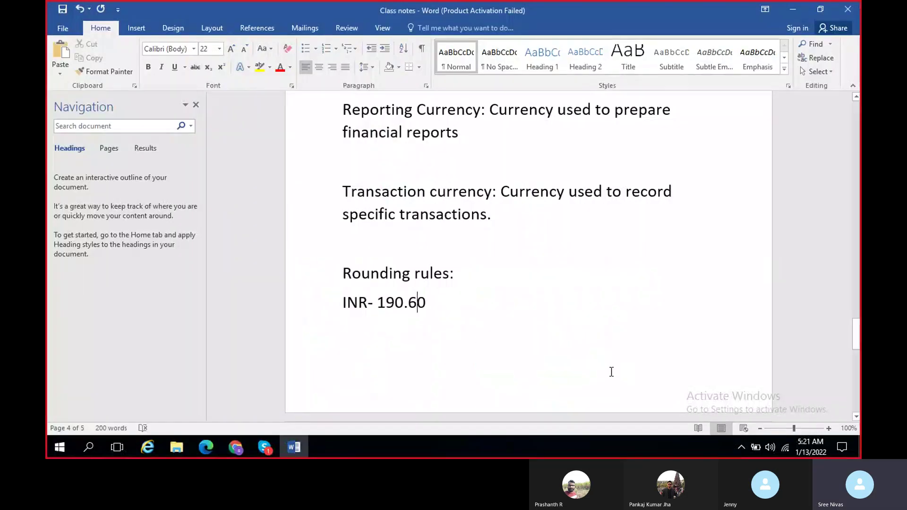
key("alt+Tab")
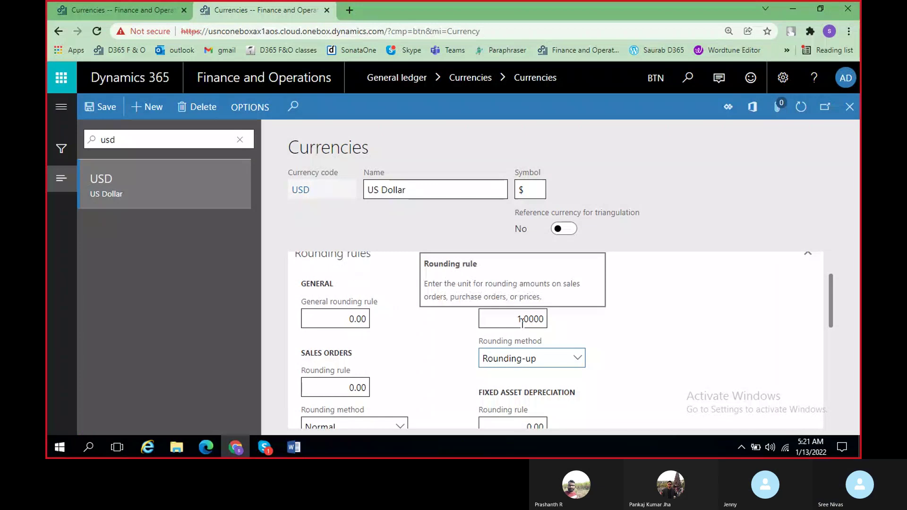
key("alt+Tab")
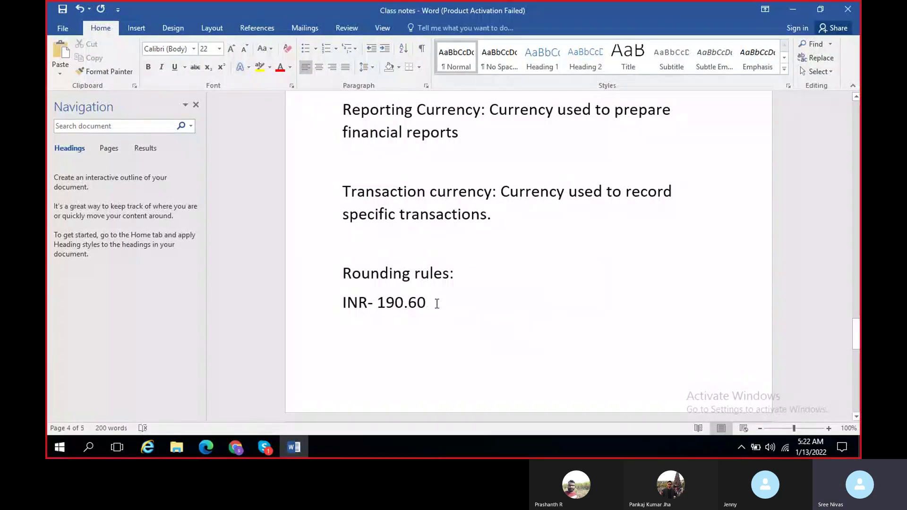
key("alt+Tab")
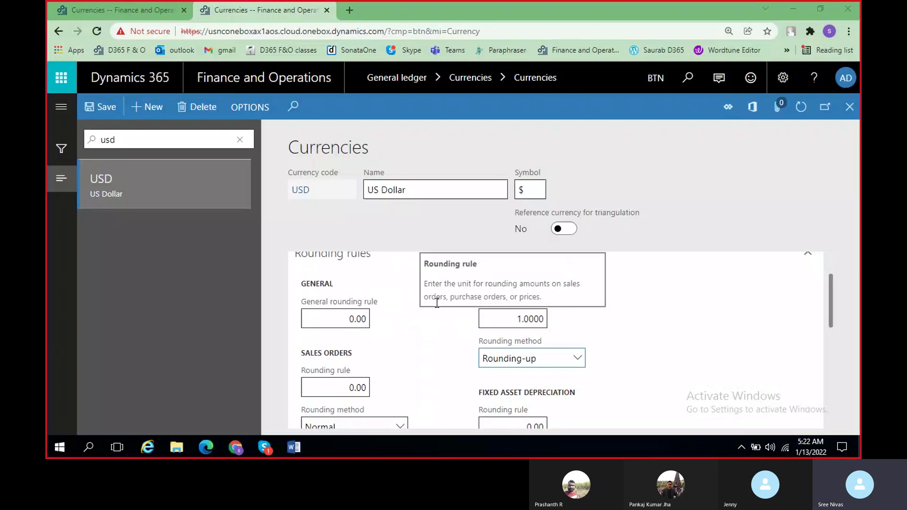
scroll(437, 302, "down", 1)
left_click(576, 298)
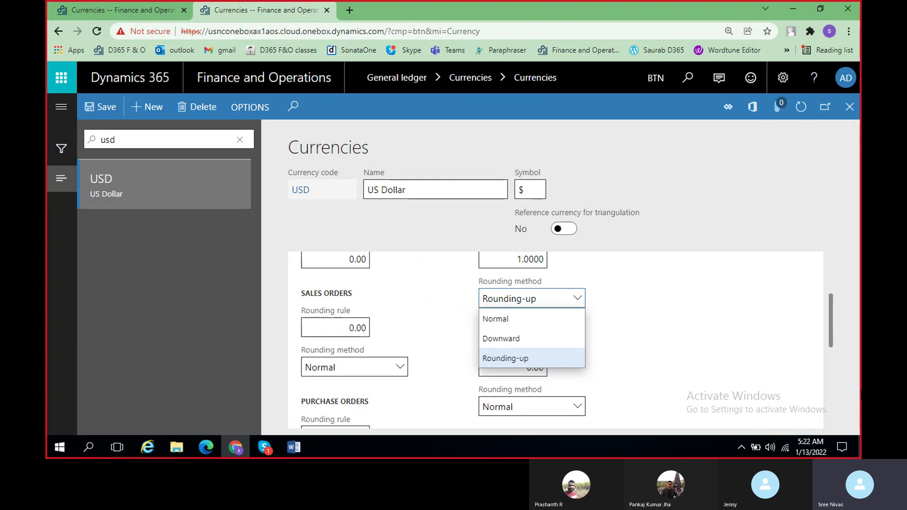
left_click(715, 339)
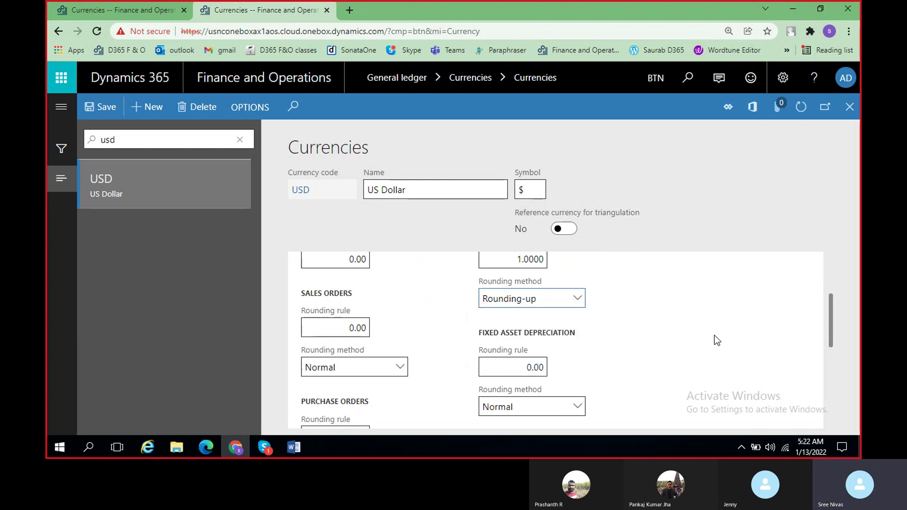
scroll(714, 335, "up", 1)
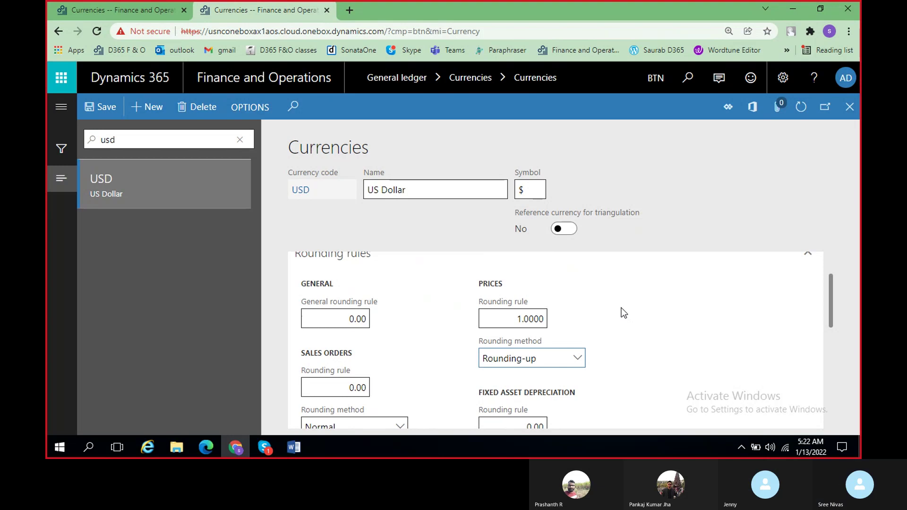
scroll(628, 319, "down", 1)
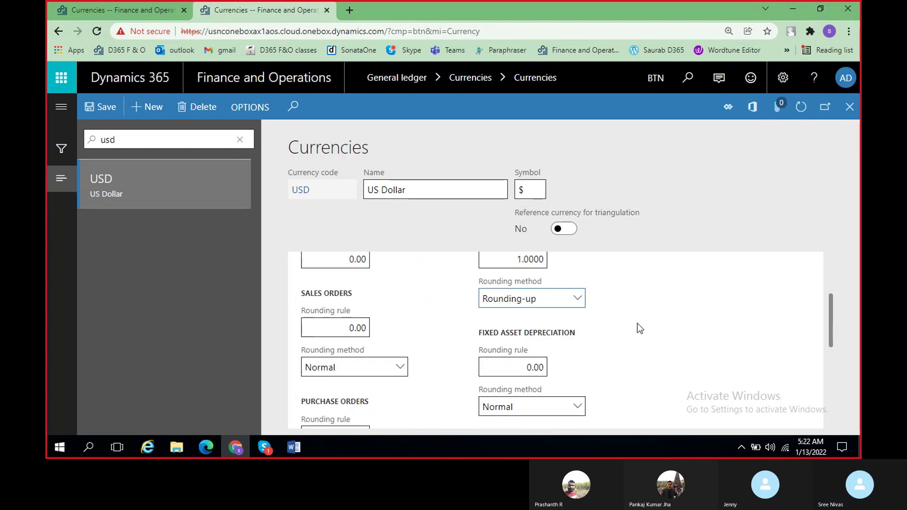
scroll(641, 331, "up", 1)
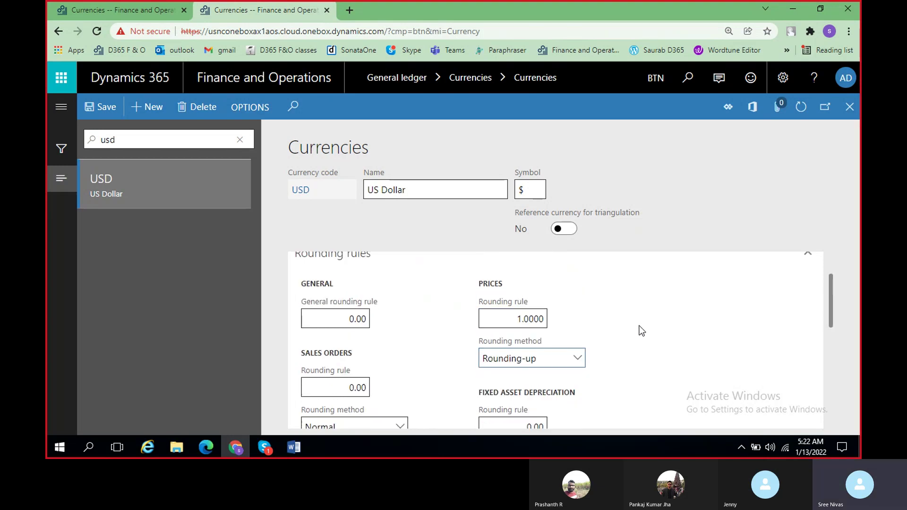
- Compare the INR example in Word with the price rounding settings in Chrome, and review the sales order rounding methods
key("alt+Tab")
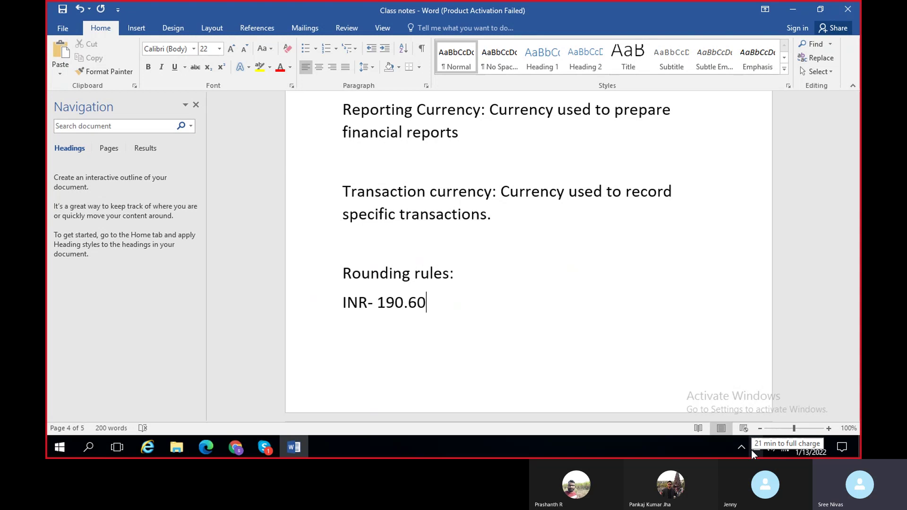
key("alt+Tab")
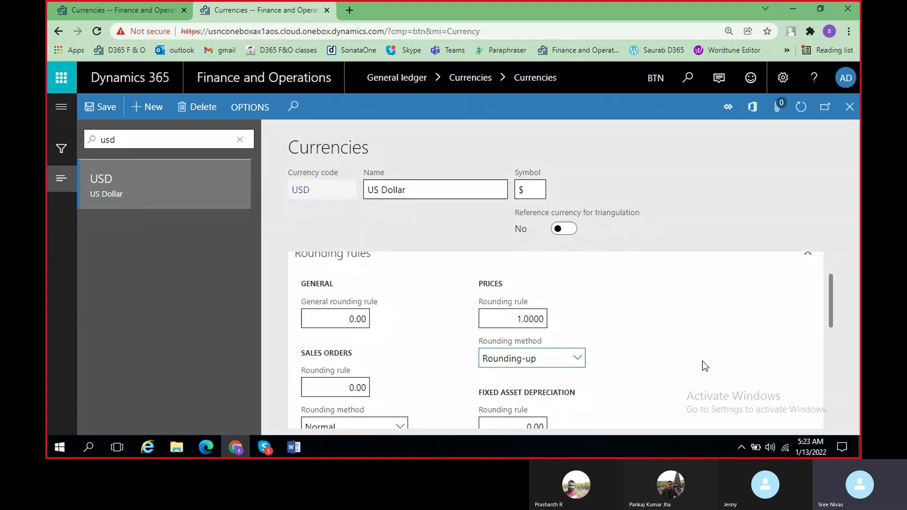
scroll(509, 378, "down", 1)
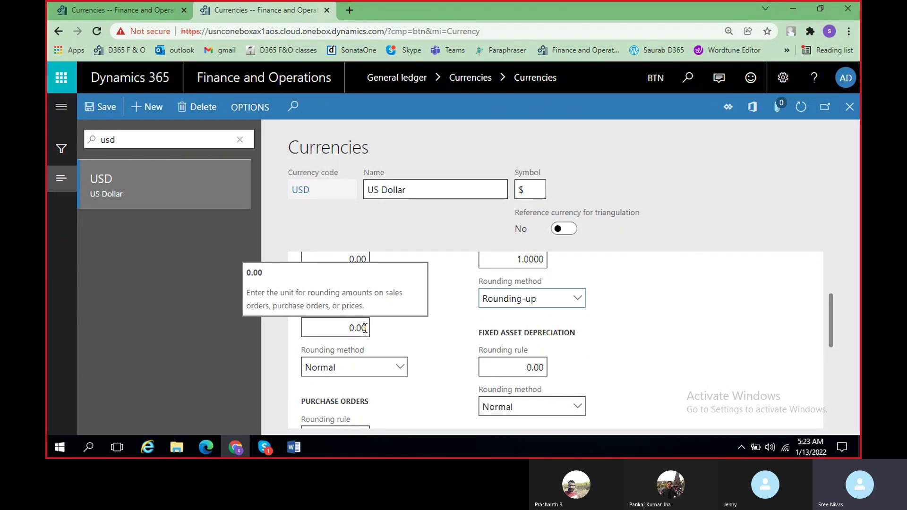
left_click(401, 369)
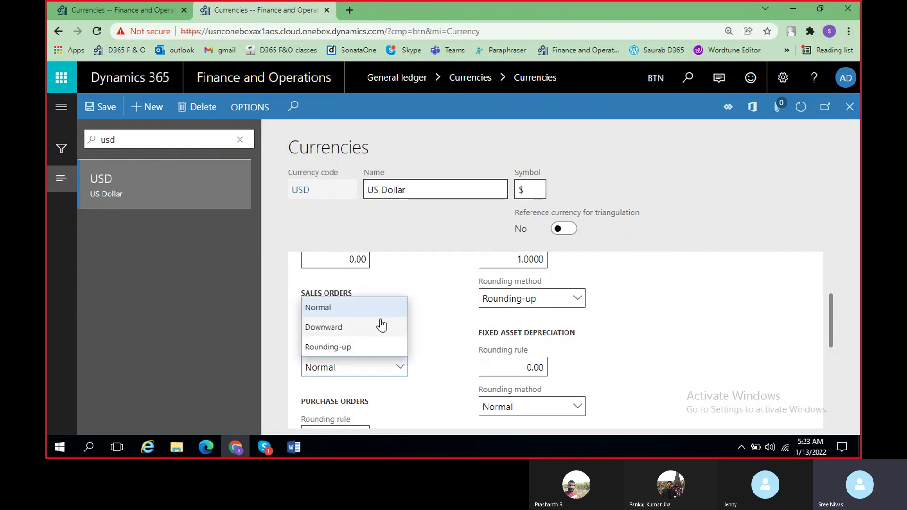
left_click(436, 326)
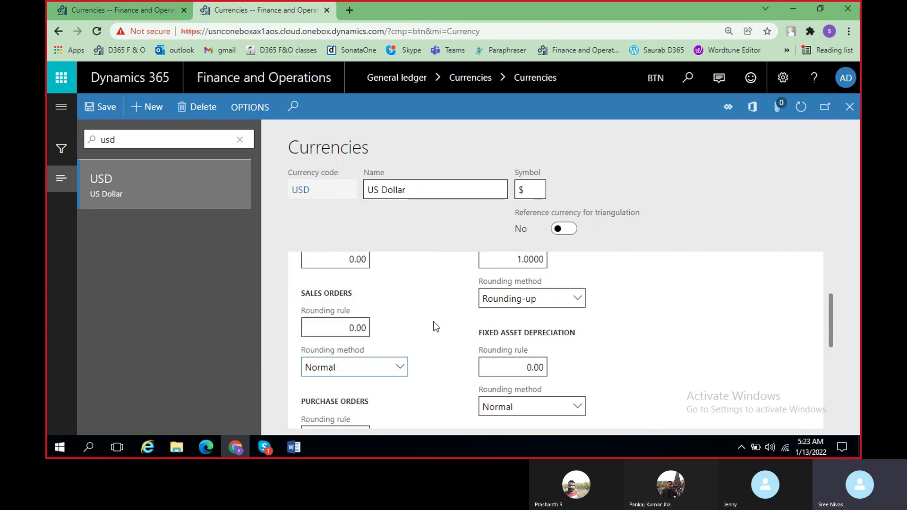
scroll(435, 326, "down", 2)
scroll(433, 327, "up", 2)
scroll(433, 331, "down", 1)
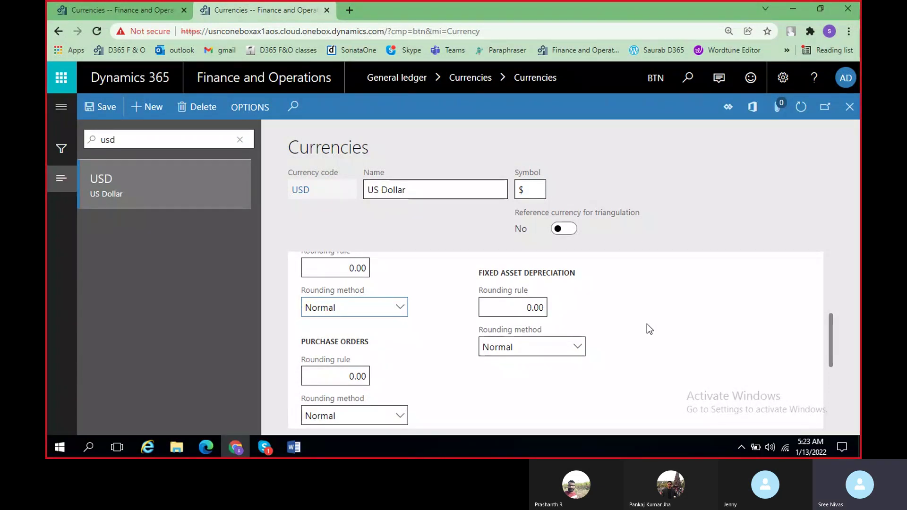
- Check the INR example in Word against the purchase order and fixed asset depreciation rounding settings in Chrome, and look through the remaining currency sections
key("alt+Tab")
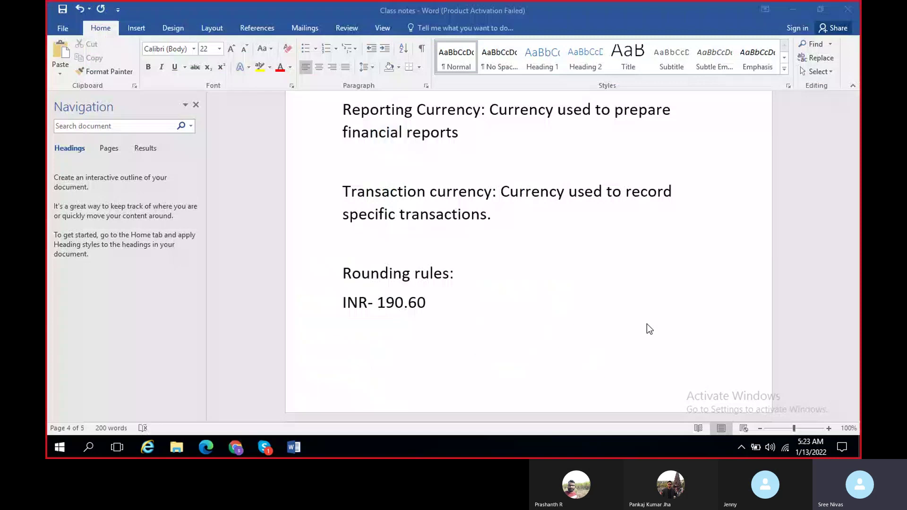
left_click(528, 307)
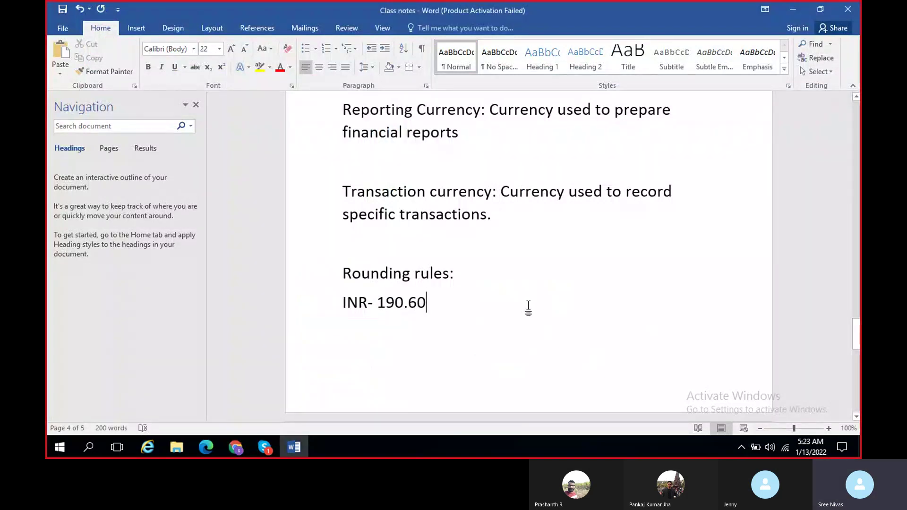
key("alt+Tab")
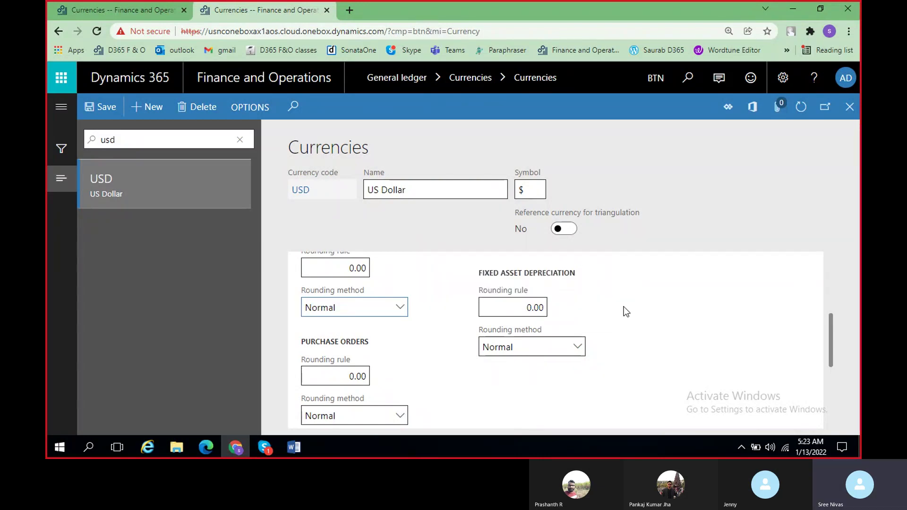
key("alt+Tab")
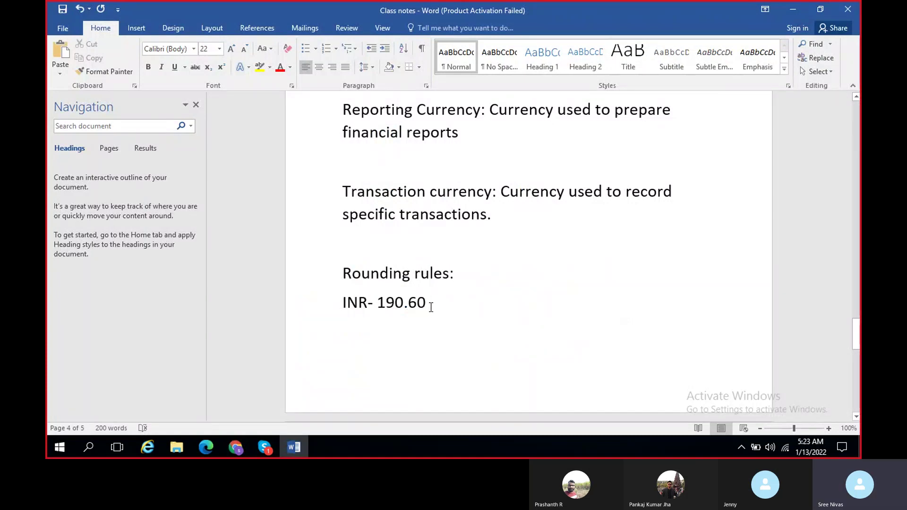
key("alt+Tab")
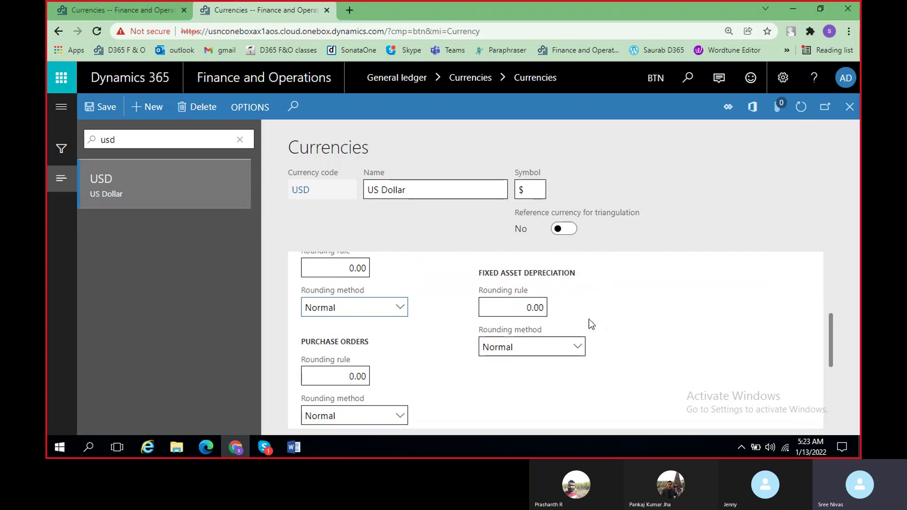
scroll(609, 313, "down", 5)
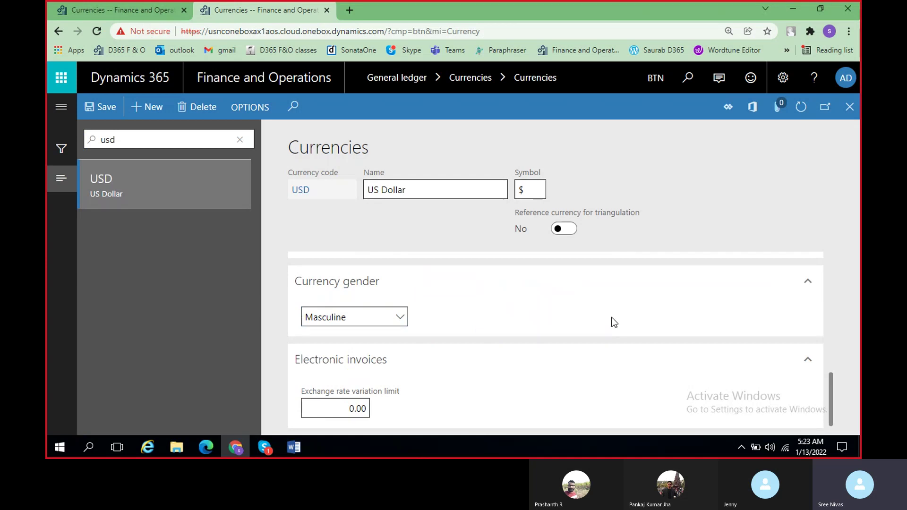
scroll(575, 348, "up", 5)
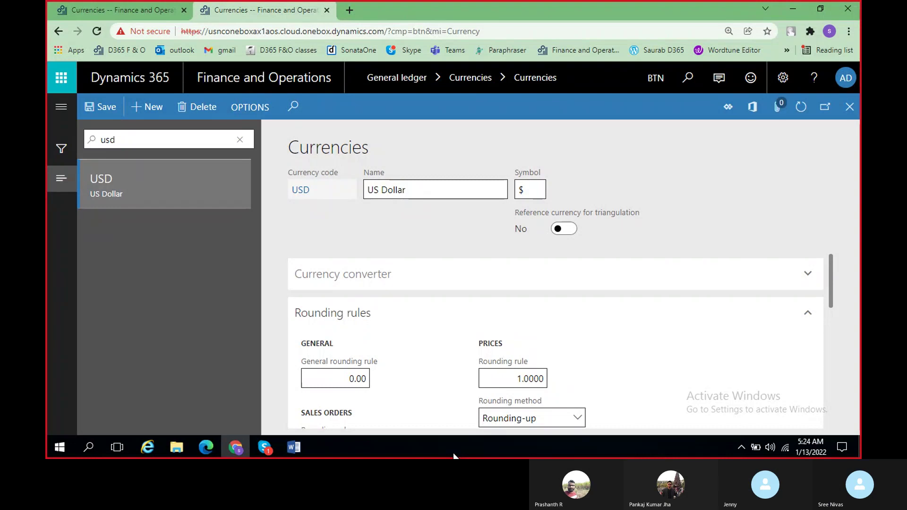
- Check the Skype call window and return to the USD currency record in Chrome
mouse_move(266, 449)
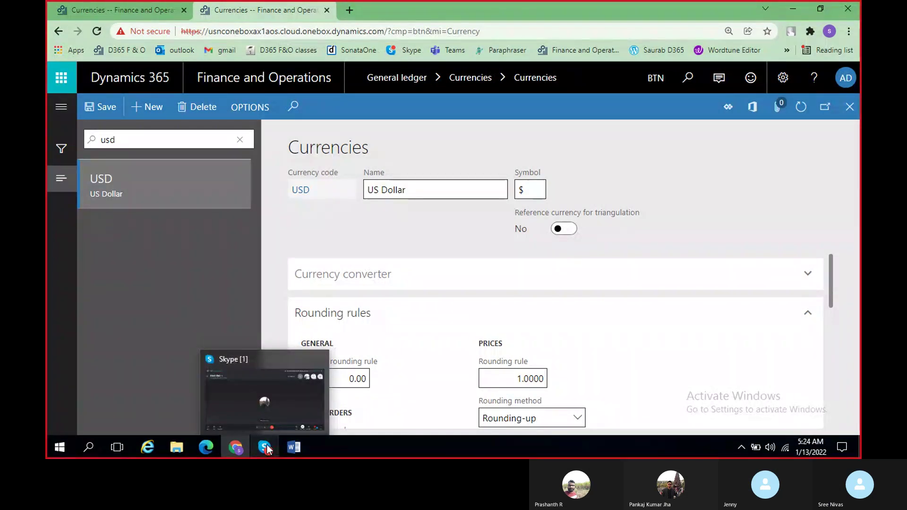
left_click(266, 448)
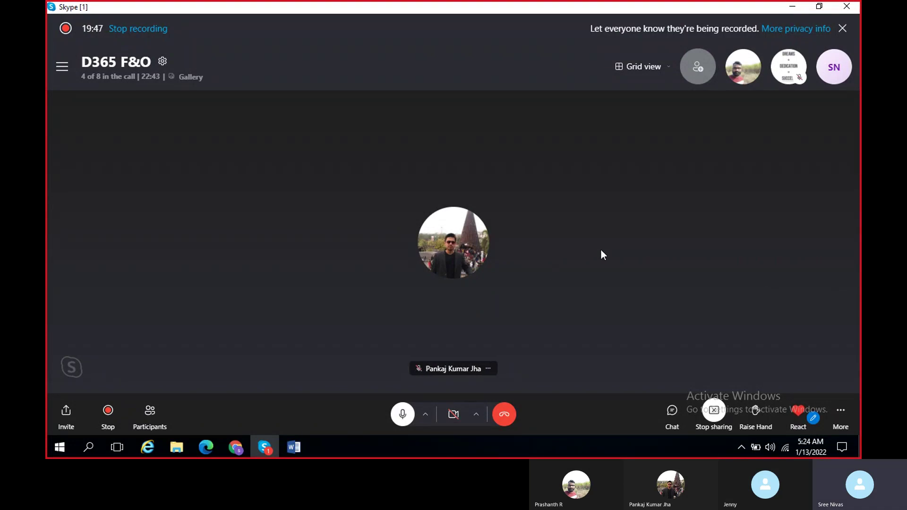
key("alt+Tab")
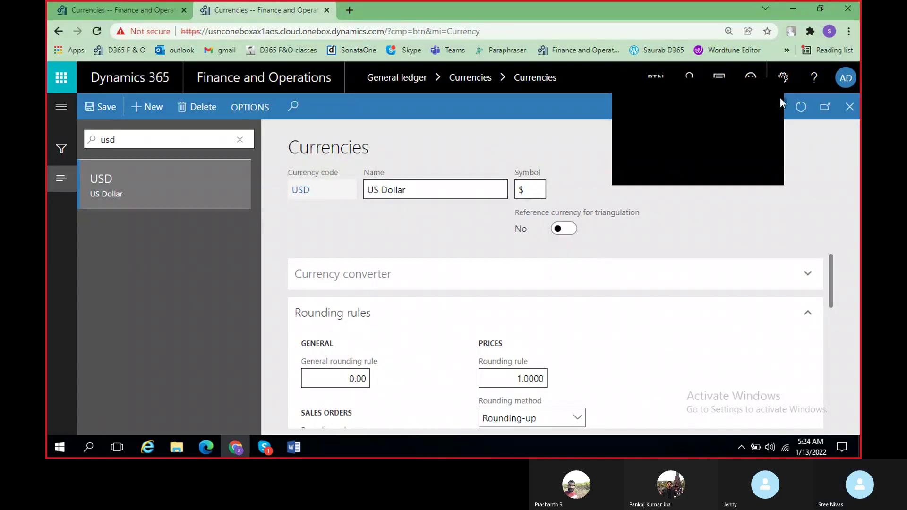
- Review the available currency gender options for USD without changing the selection
scroll(538, 354, "down", 10)
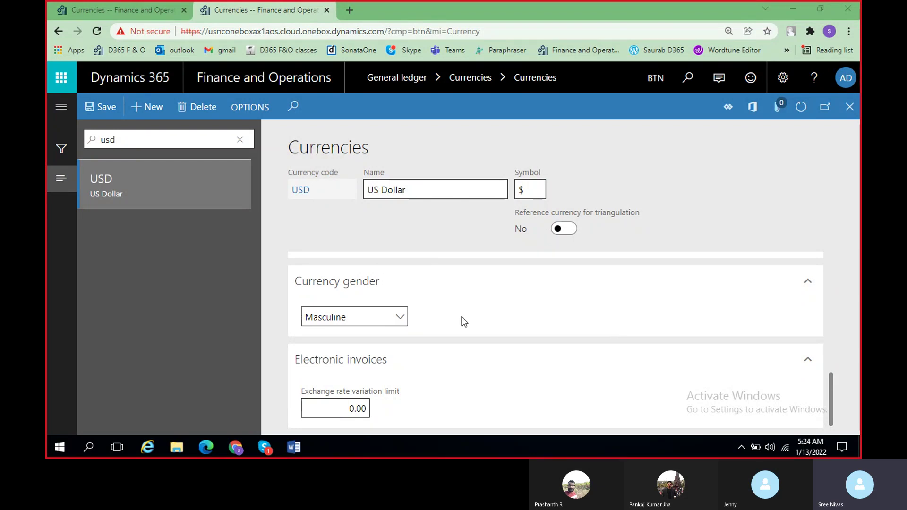
left_click(400, 317)
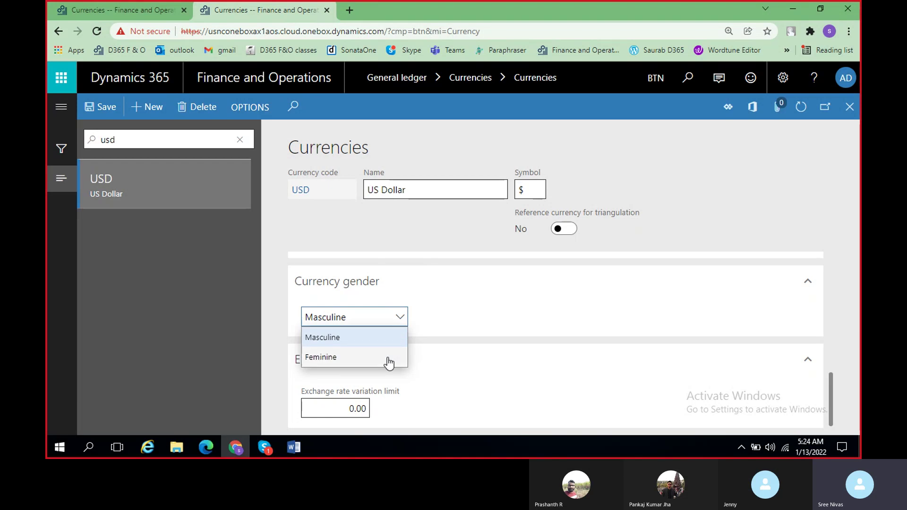
left_click(507, 313)
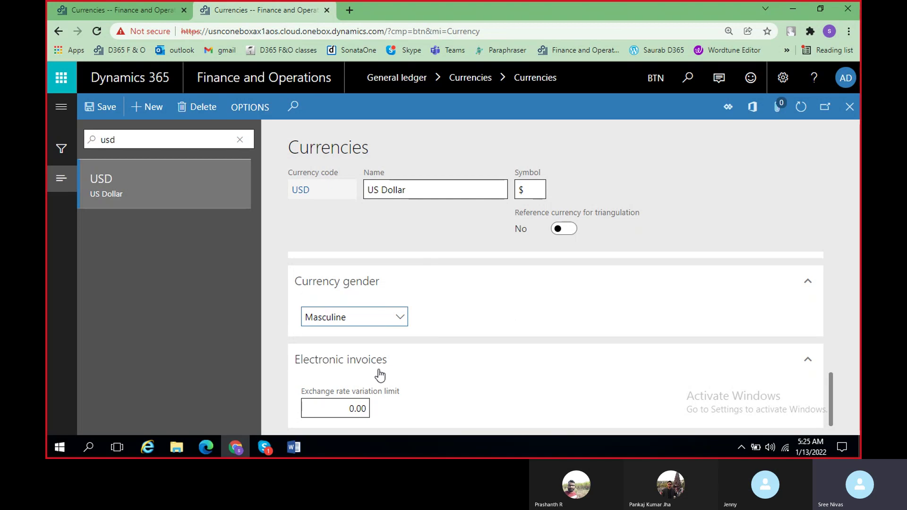
- Examine the exchange rate variation limit for USD electronic invoices, checking the Skype call in between
mouse_move(315, 395)
scroll(443, 393, "up", 3)
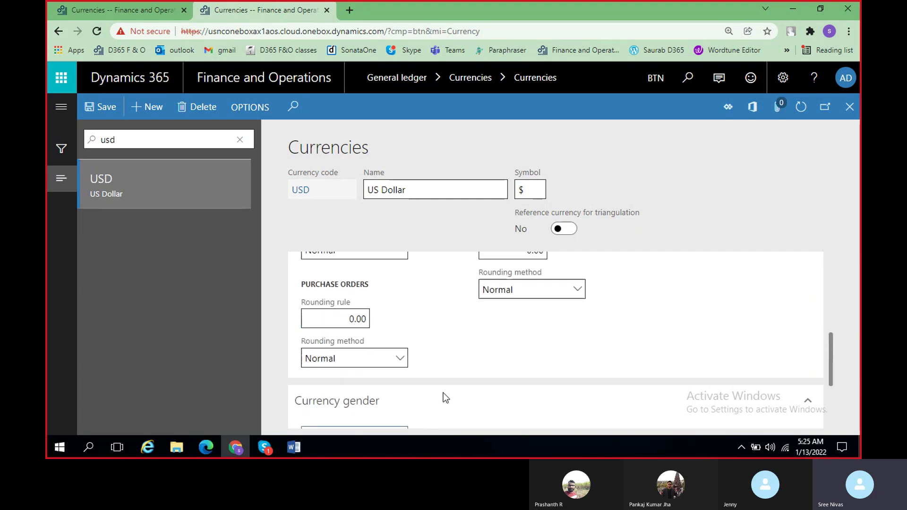
scroll(443, 394, "down", 3)
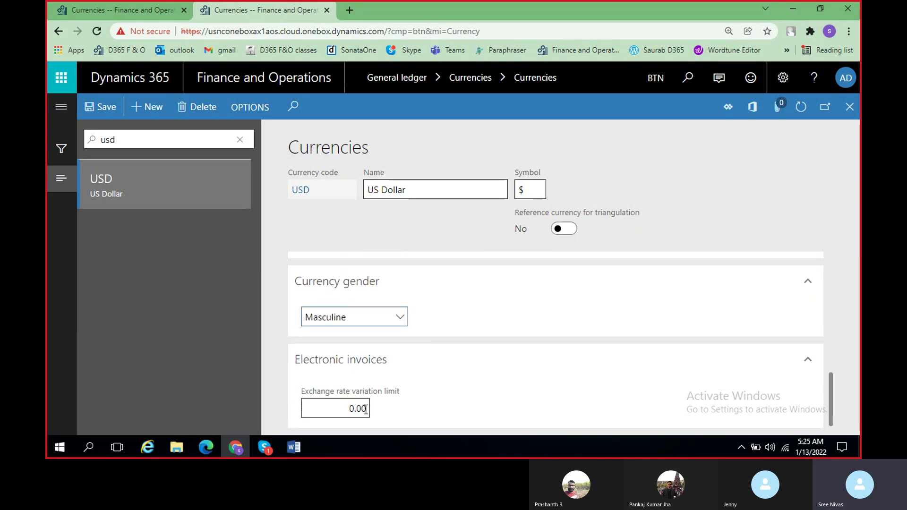
mouse_move(365, 410)
key("alt+Tab")
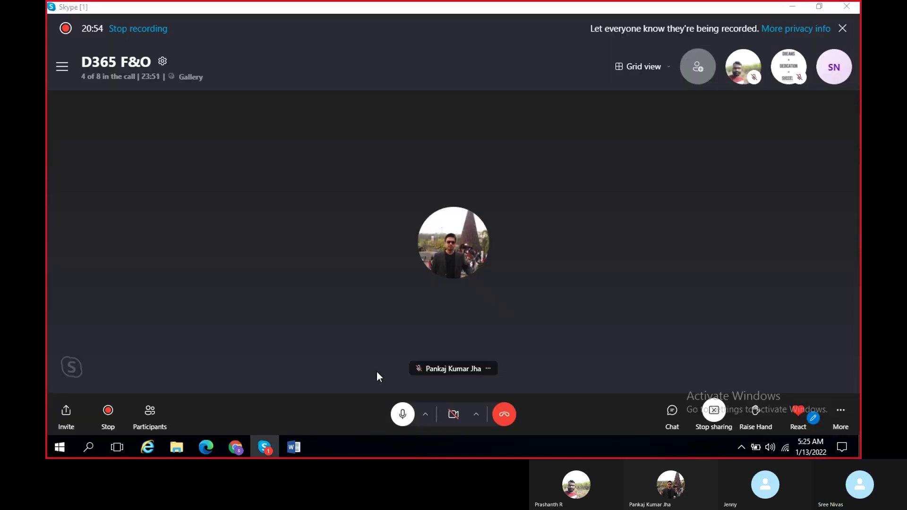
key("alt+Tab")
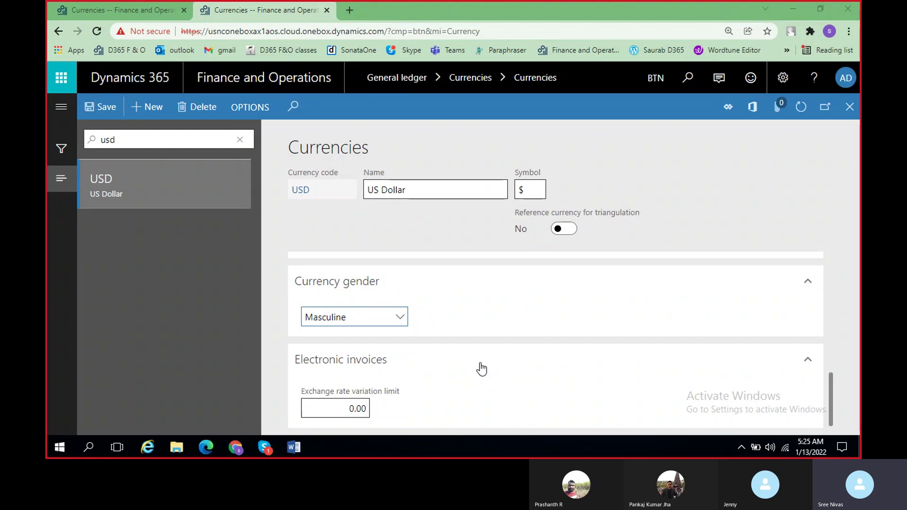
left_click(348, 407)
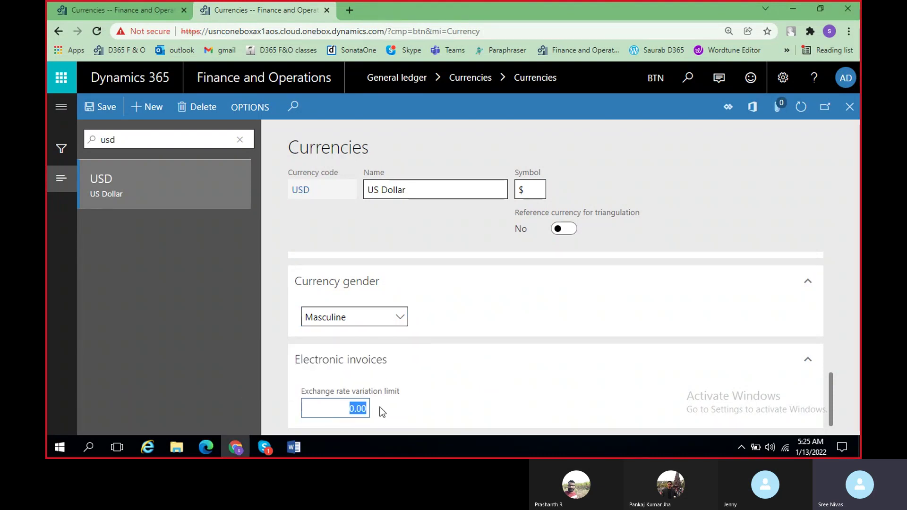
left_click(365, 407)
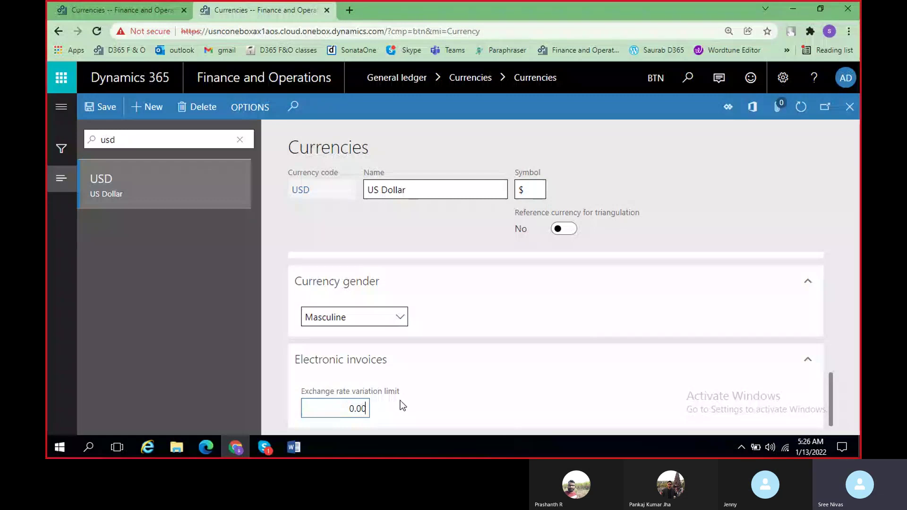
- Collapse the Electronic invoices and Currency gender sections, and examine the USD setting for reference currency for triangulation
scroll(808, 338, "up", 1)
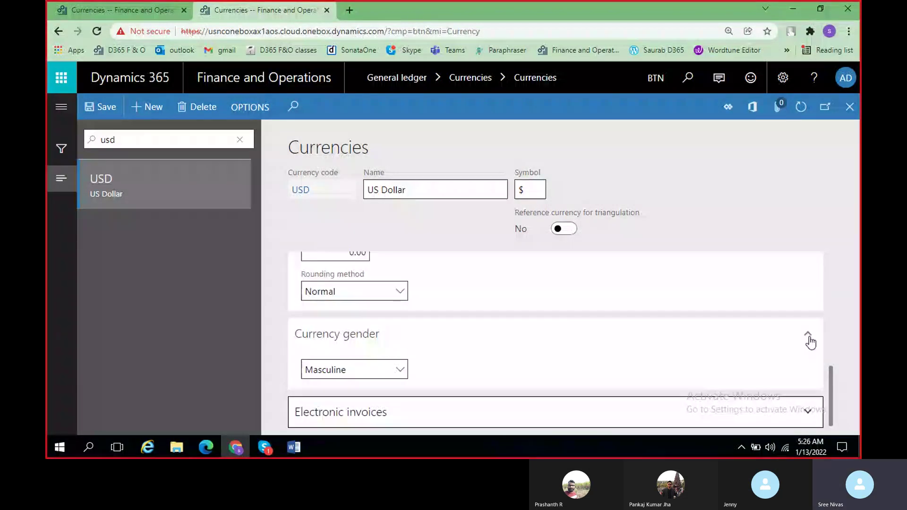
left_click(809, 336)
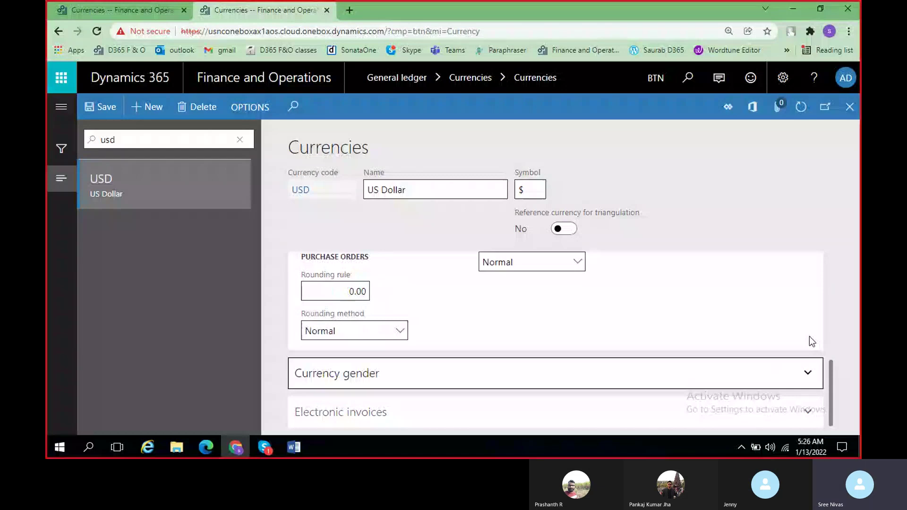
scroll(809, 336, "up", 5)
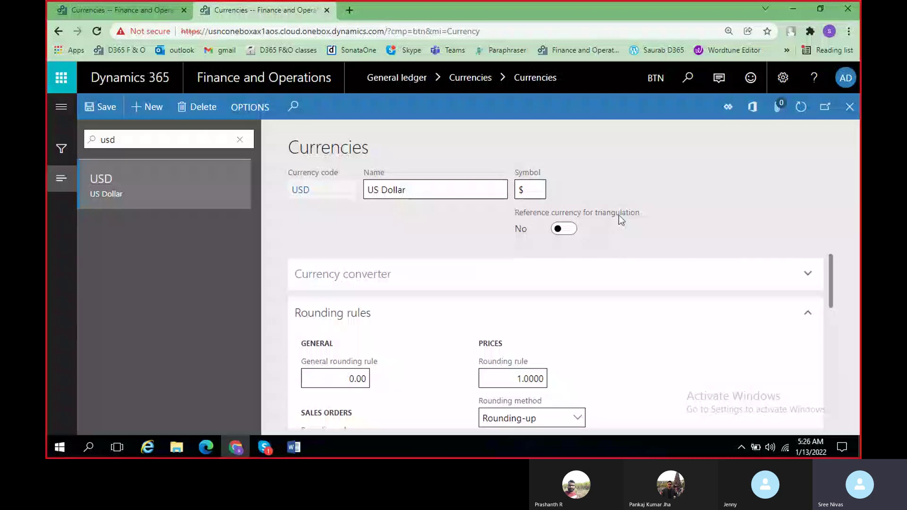
mouse_move(617, 215)
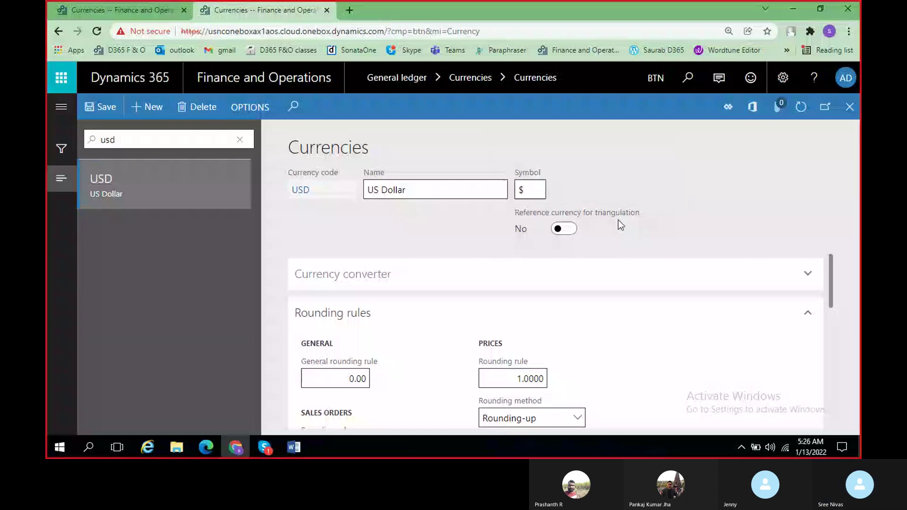
- Switch to the Word class notes and add the heading "Triangulation:" on page 5, followed by a blank line
key("alt+Tab")
key("Tab")
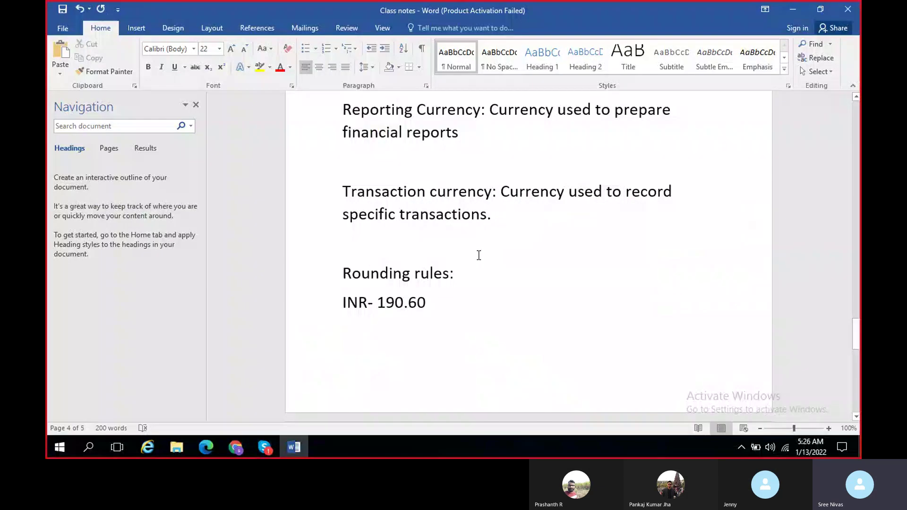
key("Down")
type("Tr")
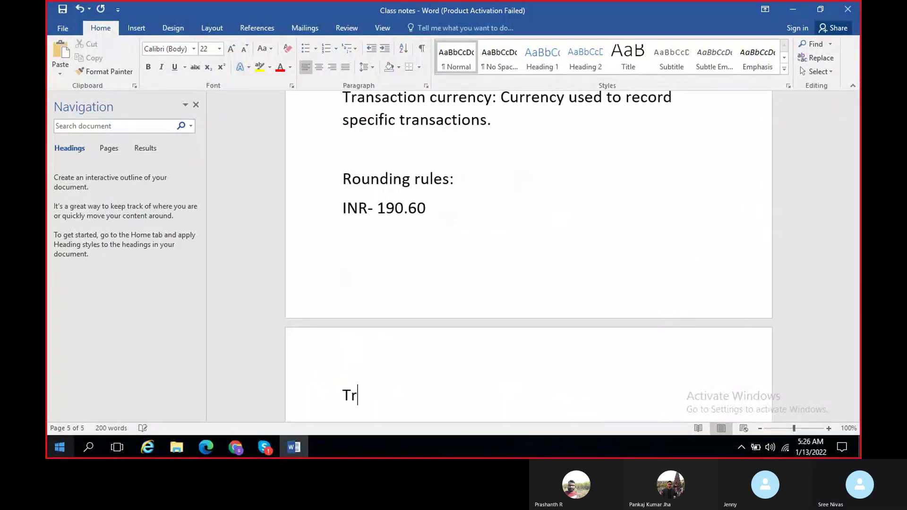
type("iangulation:")
key("Return")
key("Return")
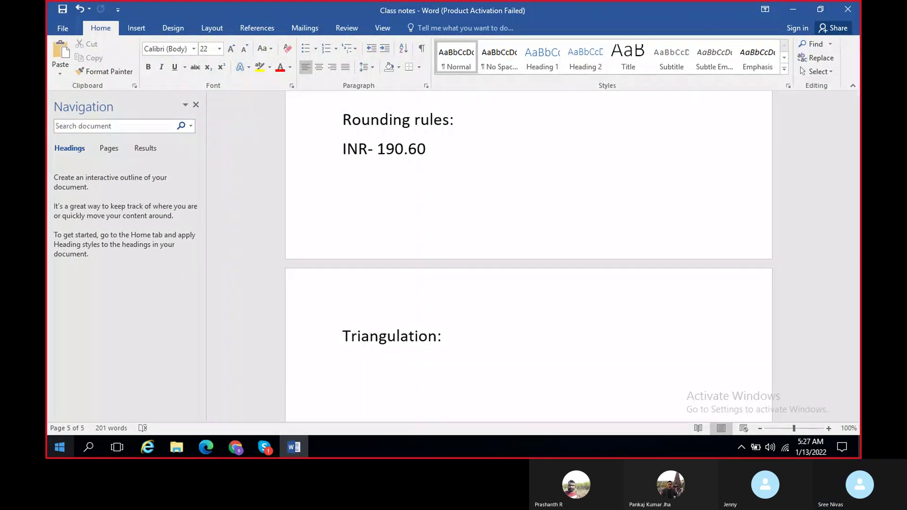
- Write the triangulation example "INR – X- EUR" below the Triangulation heading, with "1USD = 75 INR" beneath it
type("i")
key("BackSpace")
type("I")
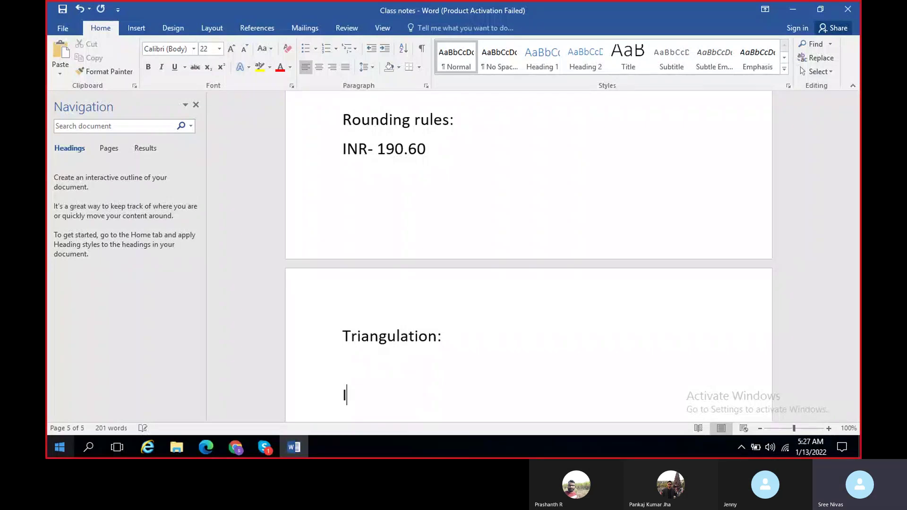
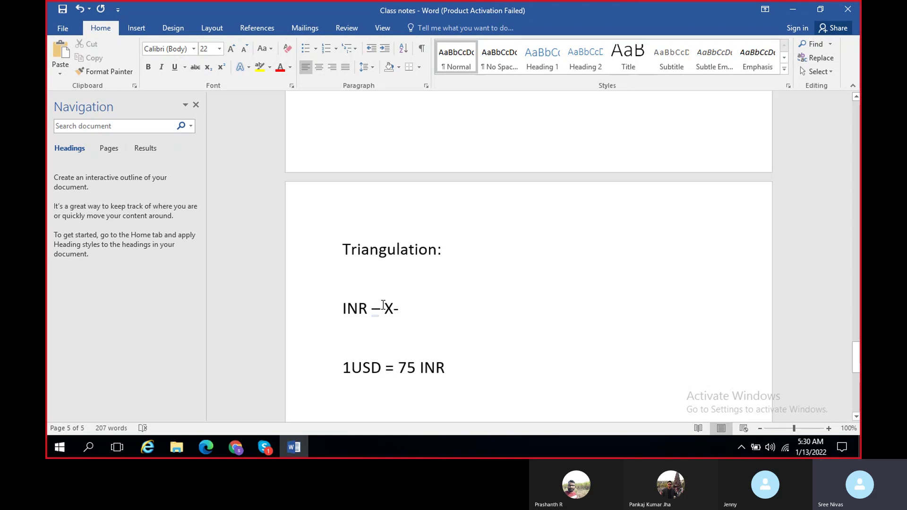
left_click(406, 308)
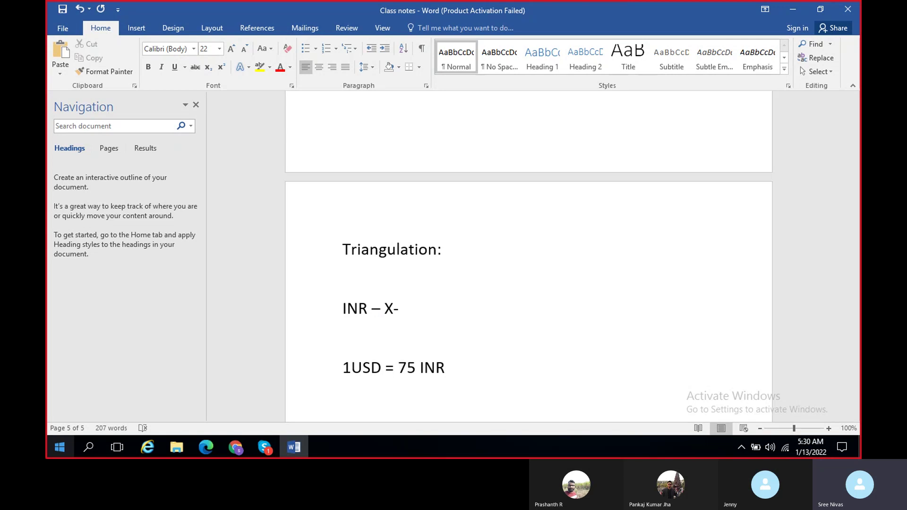
type("EUR")
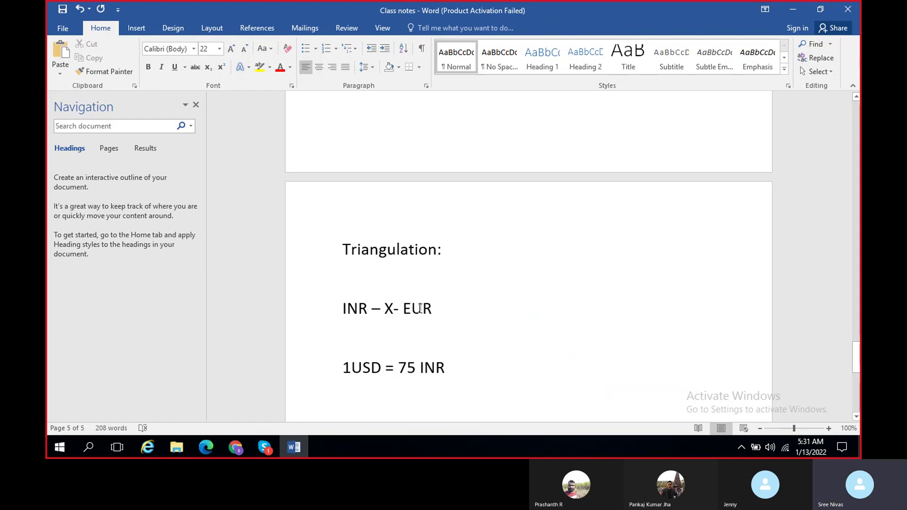
- Switch to Dynamics 365 and filter the currencies by the currency code "eur"
key("alt+Tab")
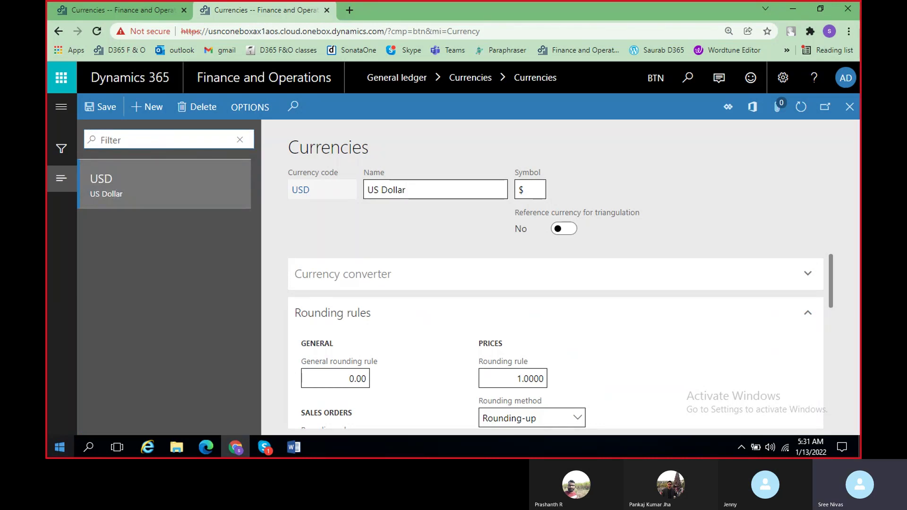
type("eur")
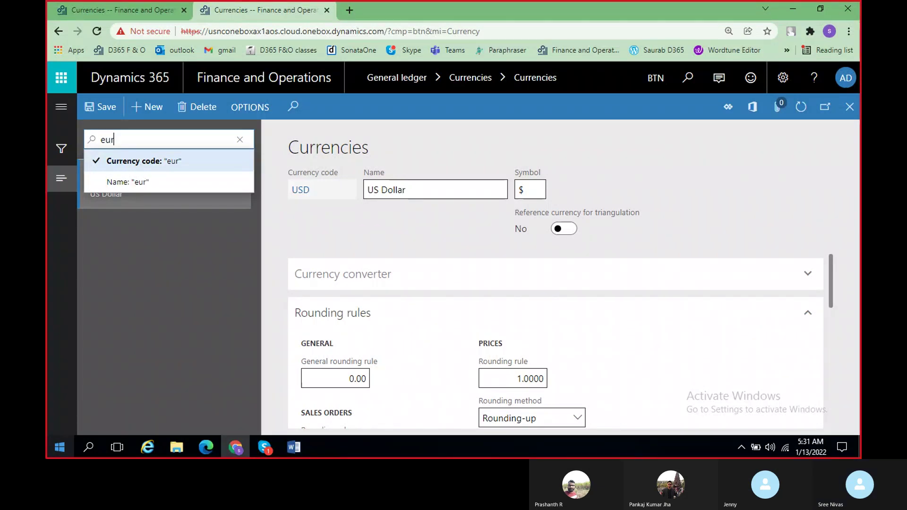
key("Return")
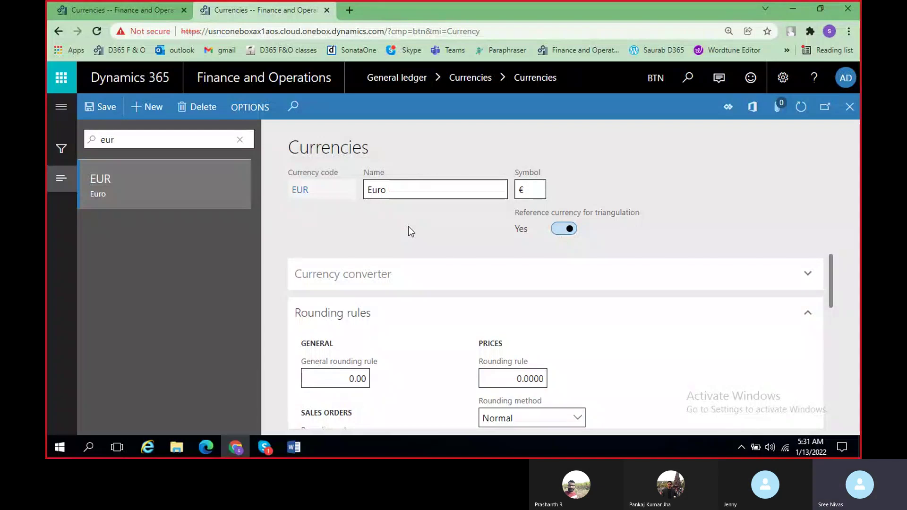
- Compare the Word triangulation example with the Euro's Reference currency for triangulation setting and its description in Dynamics 365
key("alt+Tab")
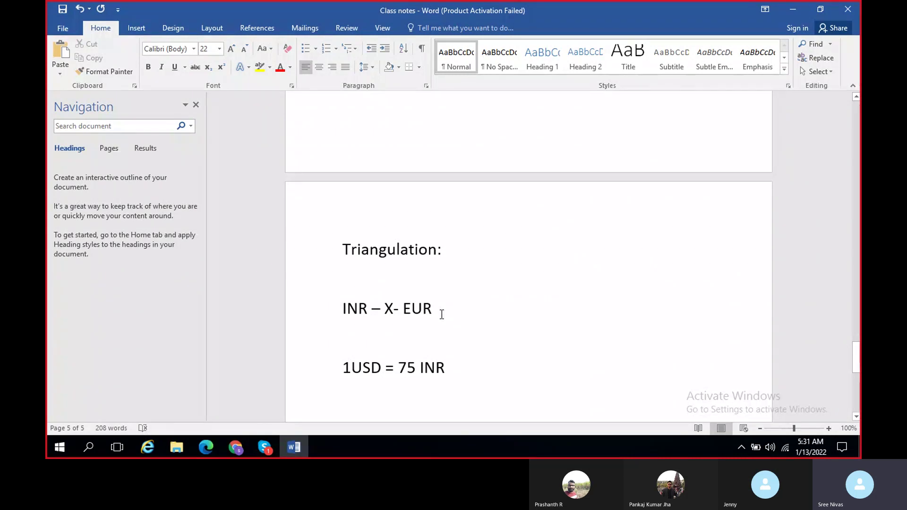
key("alt+Tab")
mouse_move(615, 219)
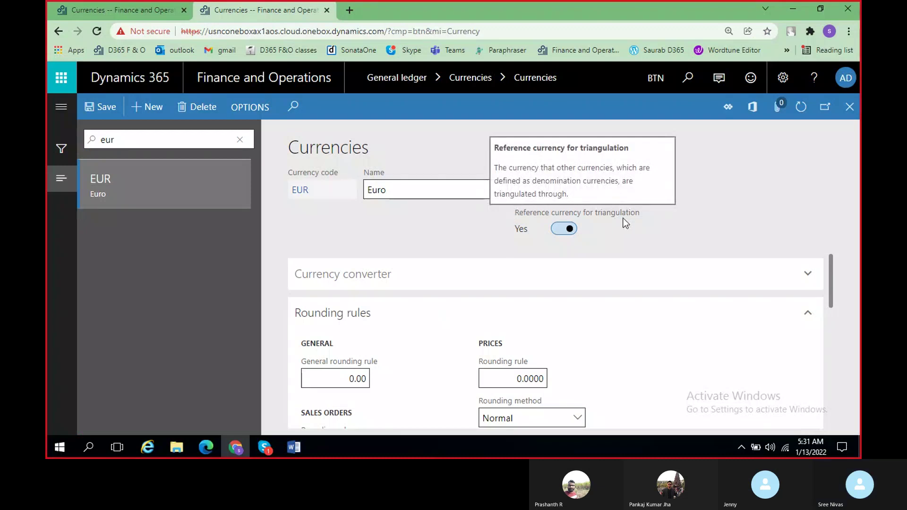
key("alt+Tab")
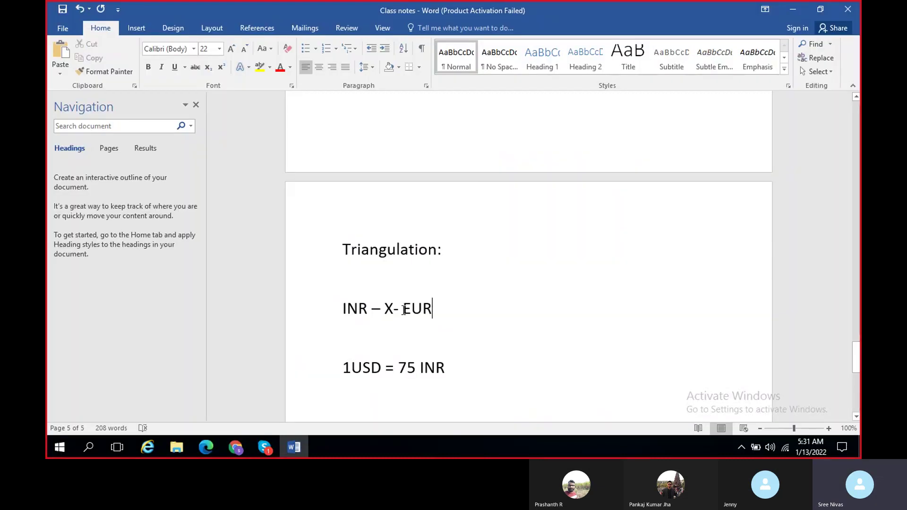
- Return to the Euro record in Dynamics 365 and collapse the Rounding rules, Currency gender and Electronic invoices sections
key("alt+Tab")
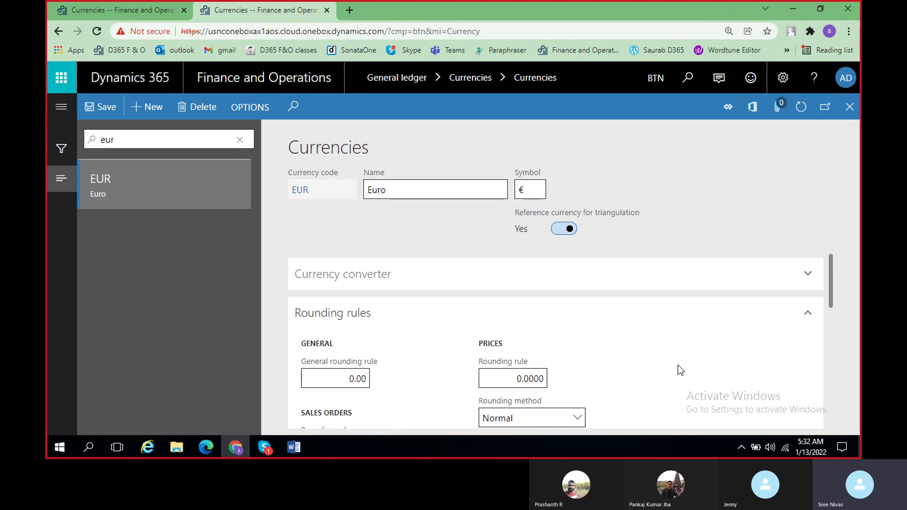
left_click(807, 313)
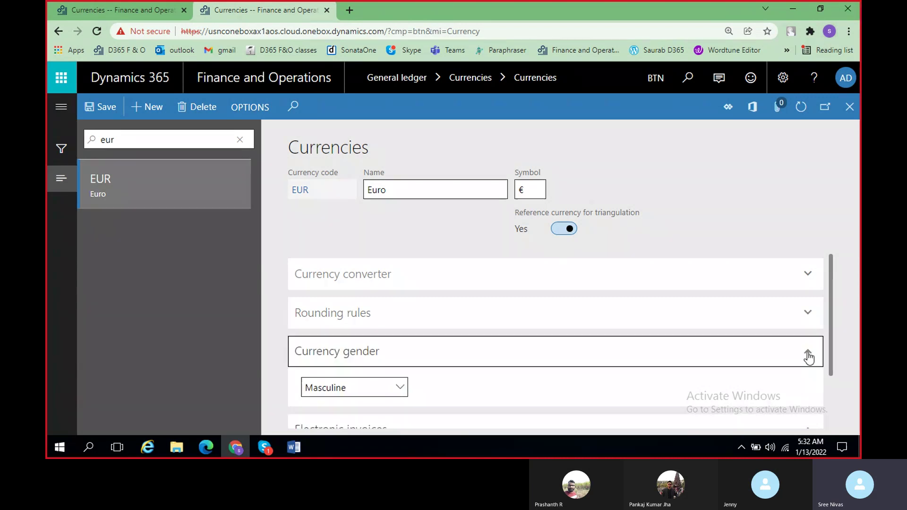
left_click(809, 358)
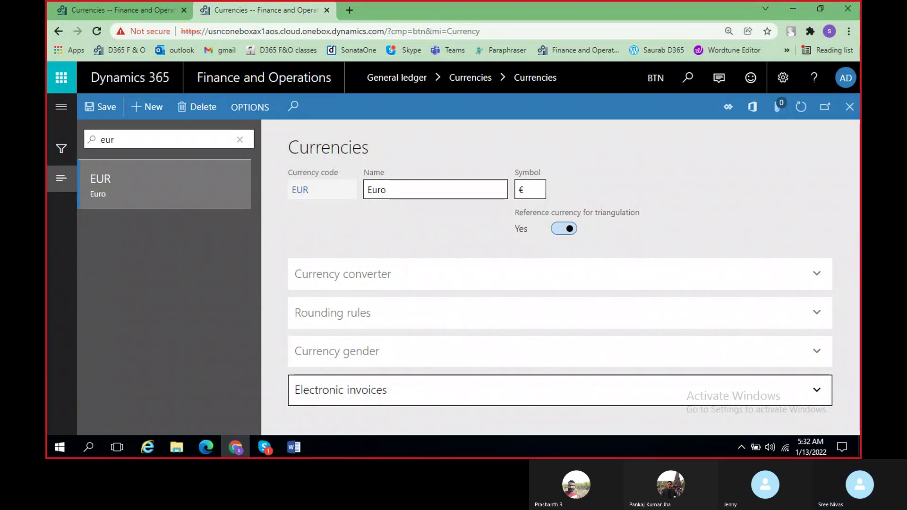
- Check the D365 F&O Skype call and return to the Word class notes
left_click(264, 449)
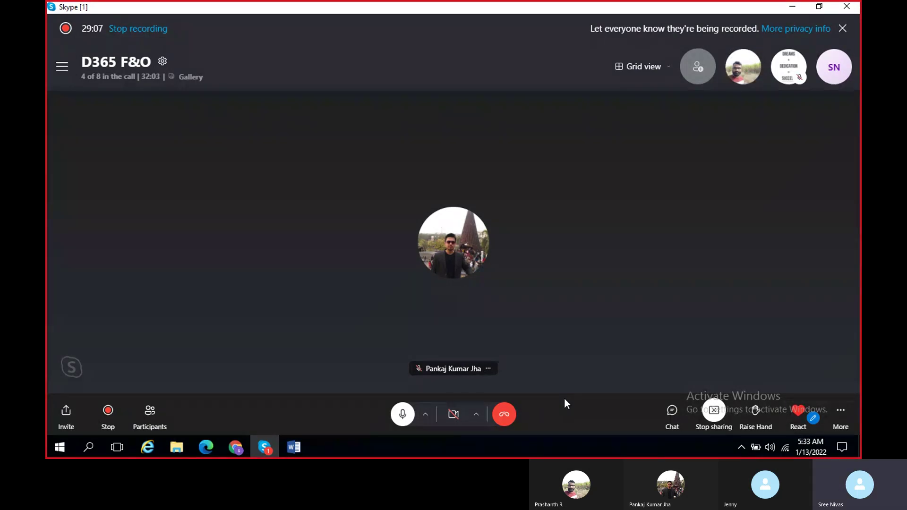
key("alt+Tab")
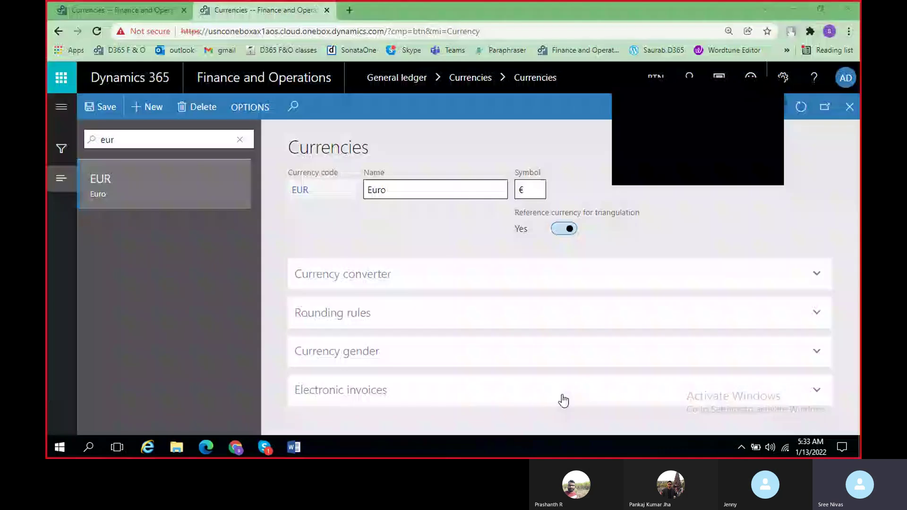
key("alt+Tab")
key("Tab")
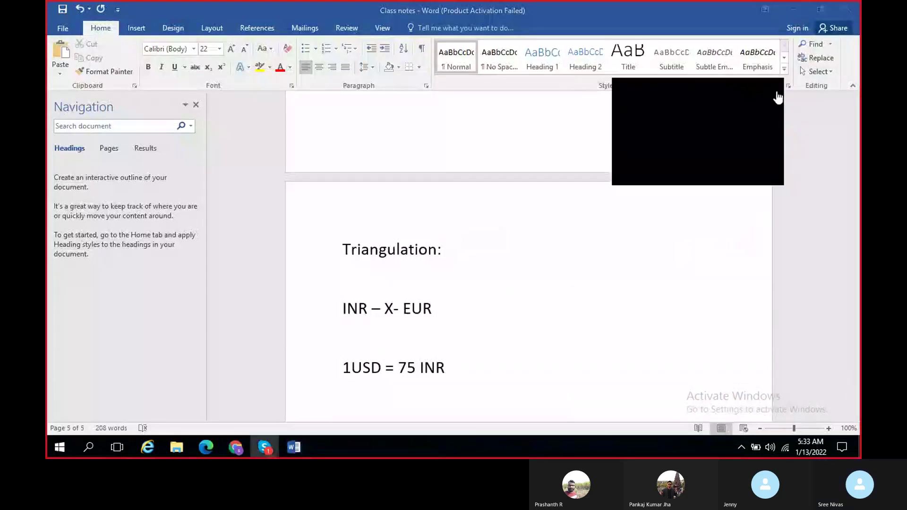
- Examine the "Currency set up" outline on page 4, covering currencies, exchange rate types, exchange rates and revaluation accounts
scroll(574, 300, "up", 6)
scroll(572, 297, "up", 5)
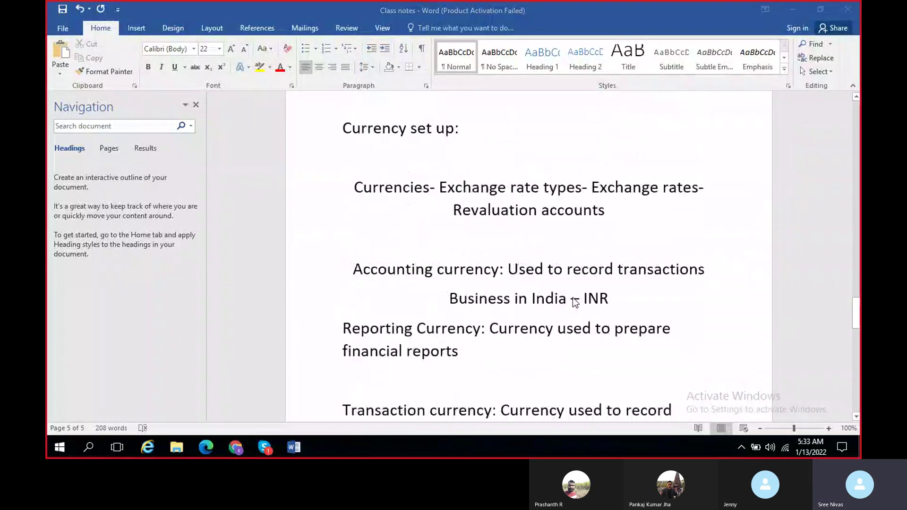
left_click_drag(353, 273, 430, 272)
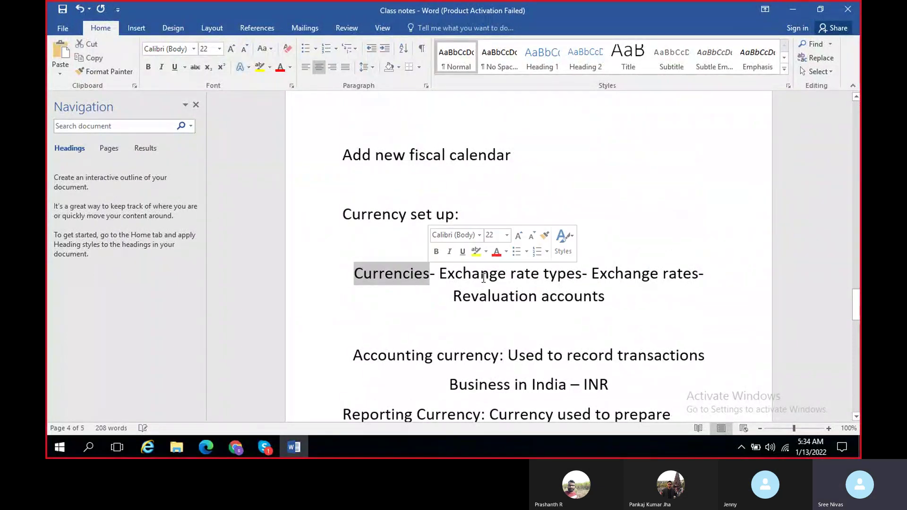
left_click(454, 273)
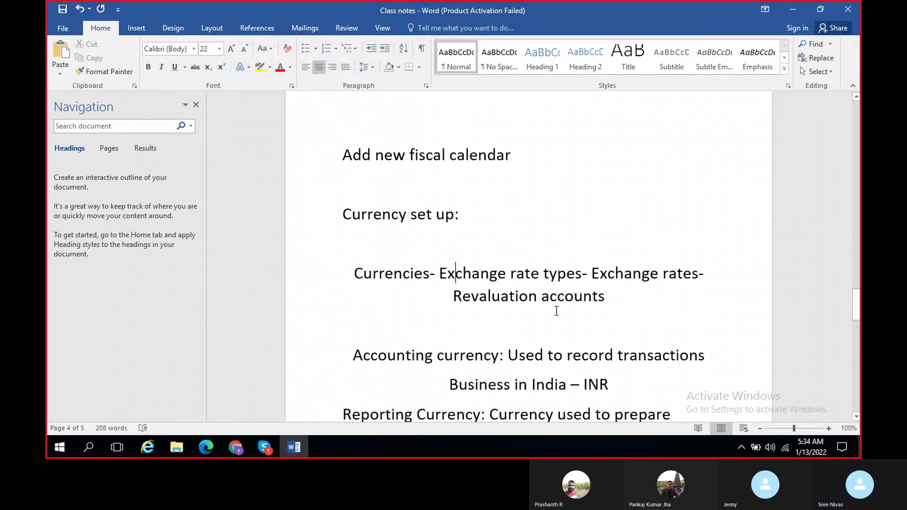
left_click(443, 273)
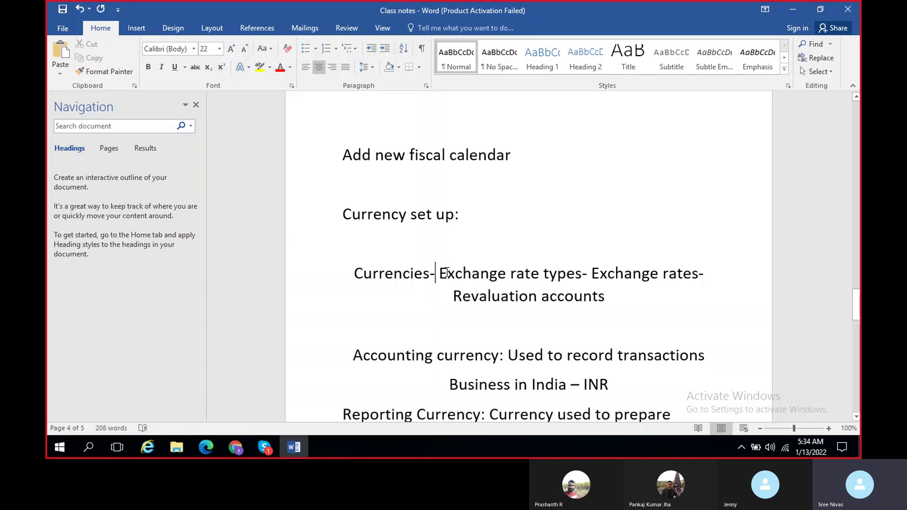
scroll(446, 273, "down", 10)
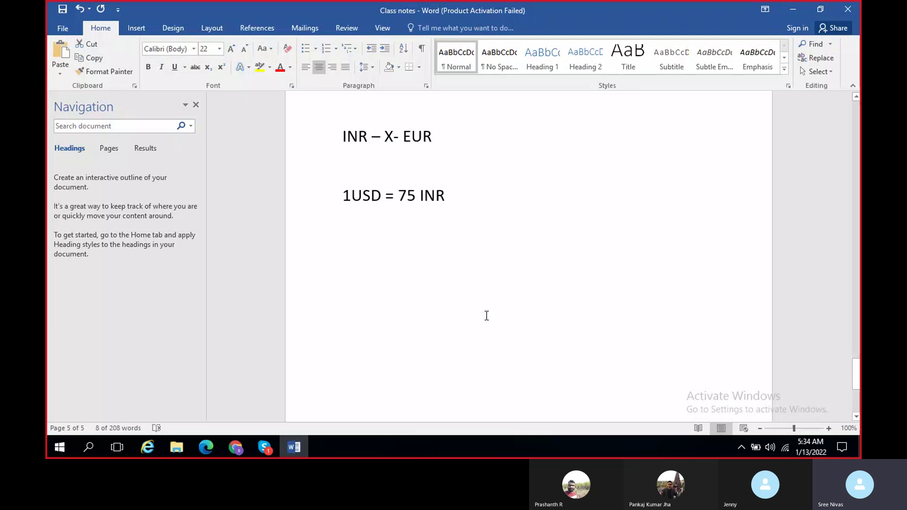
key("Up")
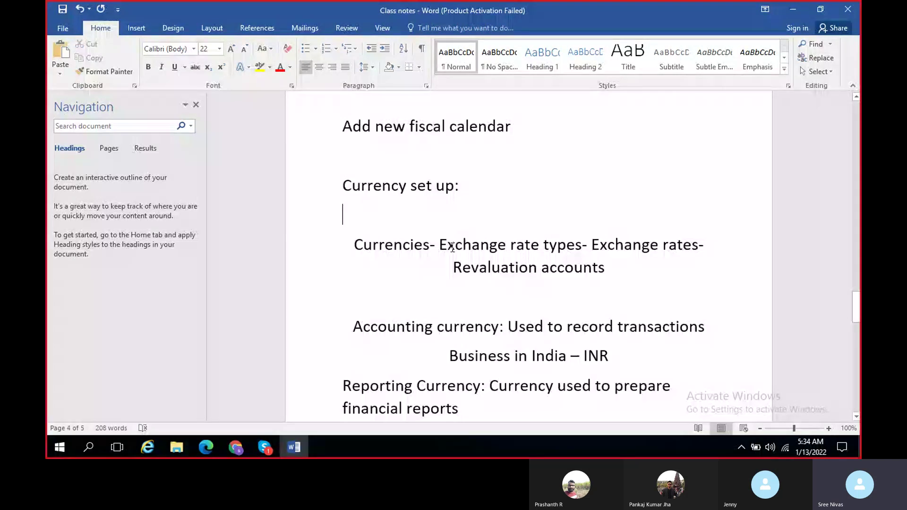
- Look over the Euro record in Dynamics 365 and the Word class notes, and switch to the D365 F&O Skype call
key("alt+Tab")
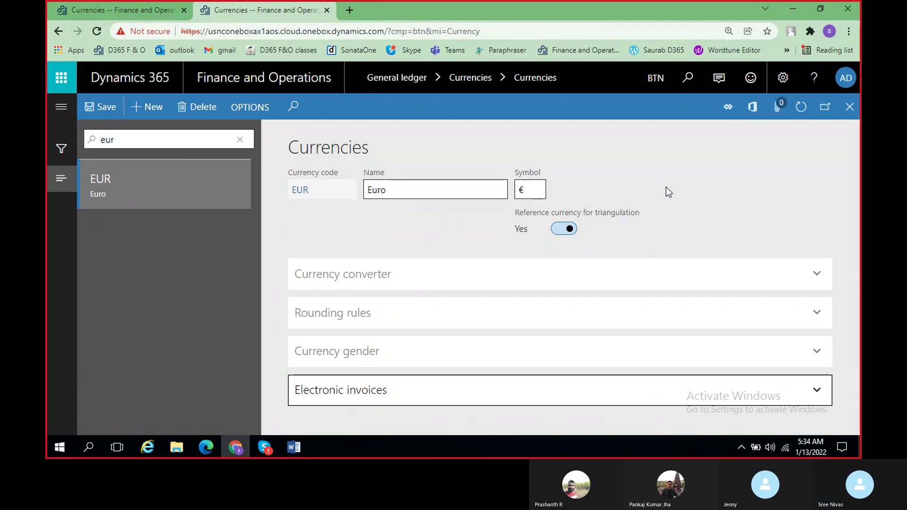
key("alt+Tab")
key("alt+Tab")
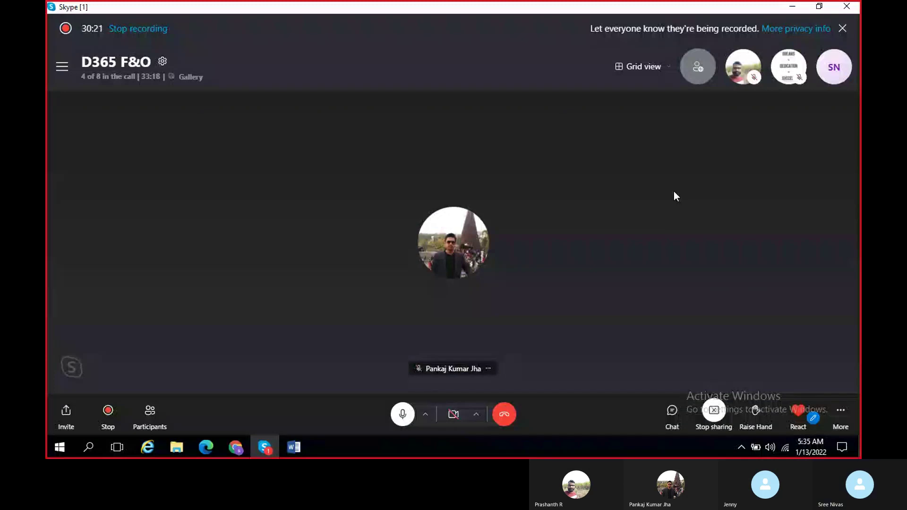
key("alt+Tab")
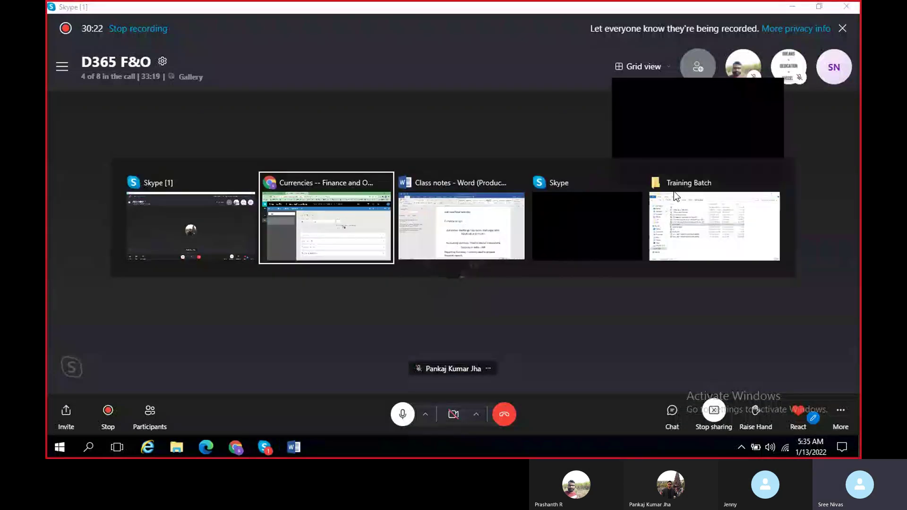
key("alt+Tab")
key("alt+Tab")
key("Escape")
key("alt+Tab")
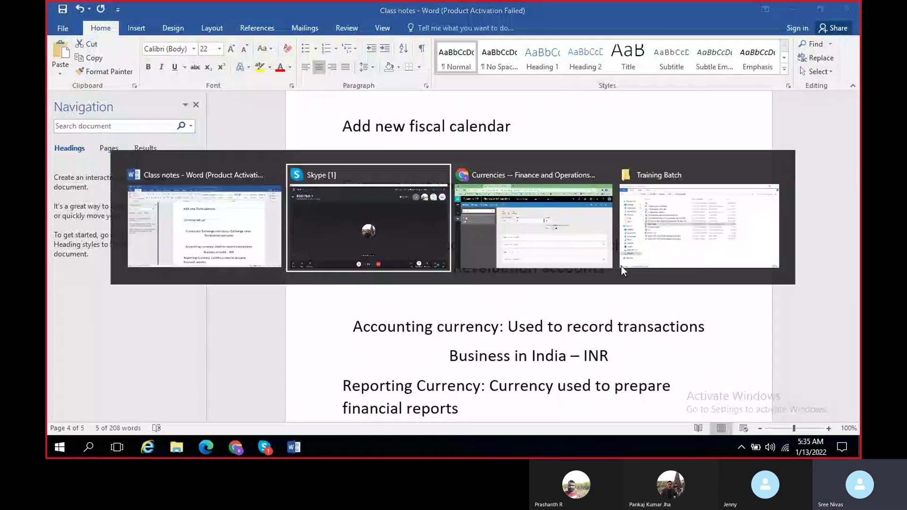
key("Return")
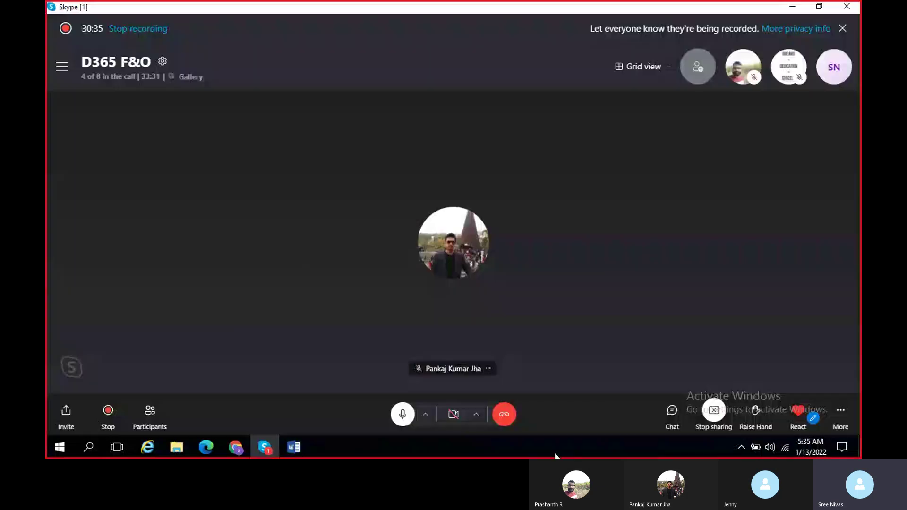